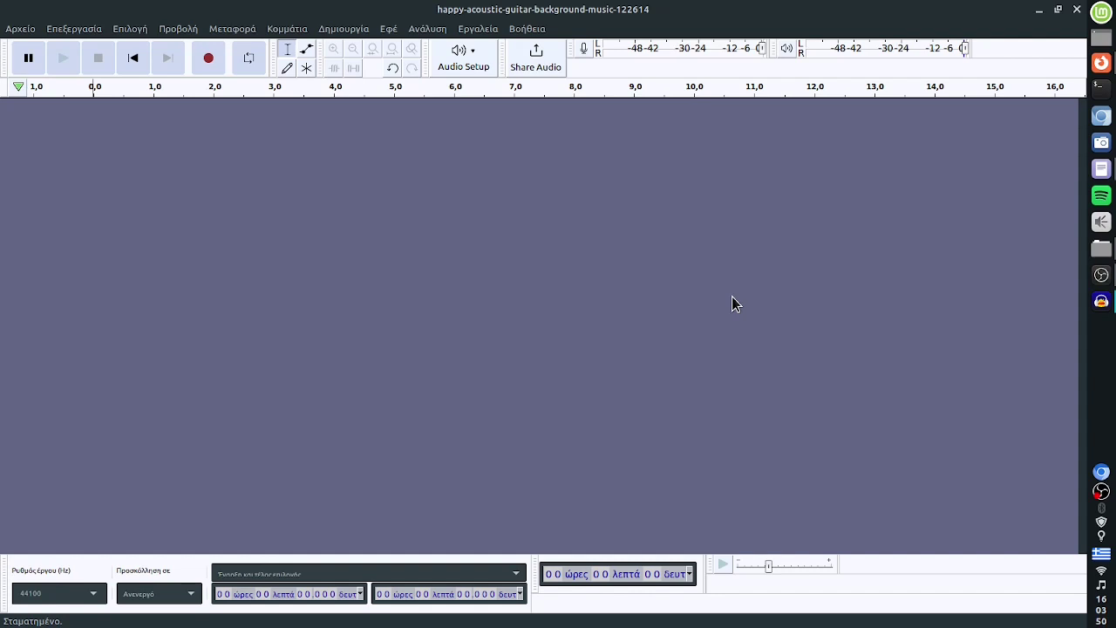
Examine the interface languages available in the Interface preferences, and close the preferences without changing anything
key("alt+shift")
left_click(84, 29)
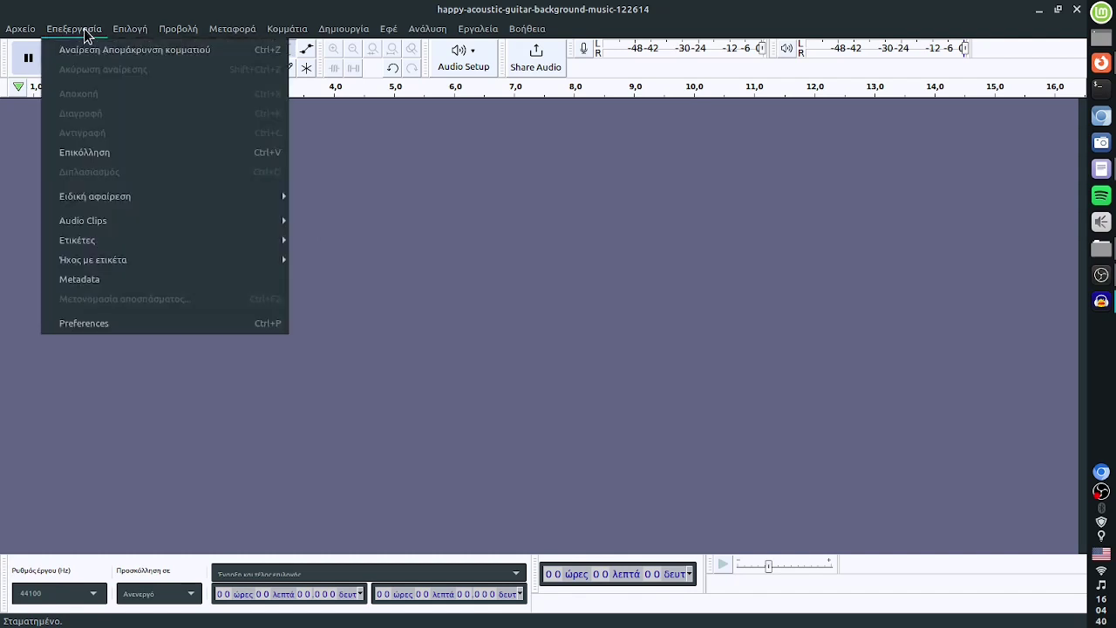
left_click(99, 323)
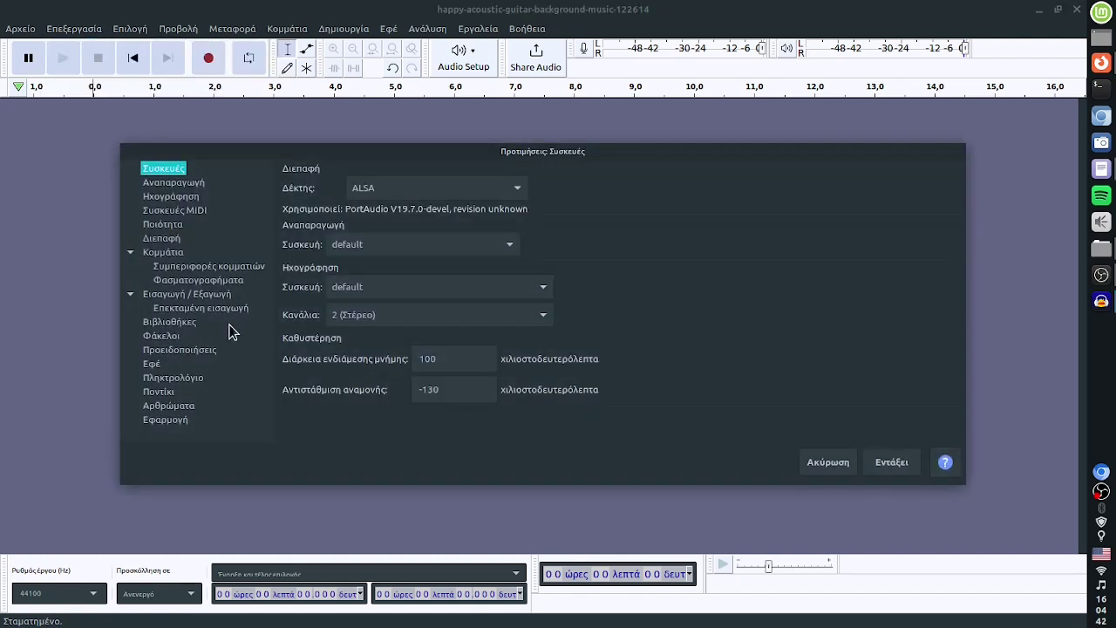
left_click(166, 239)
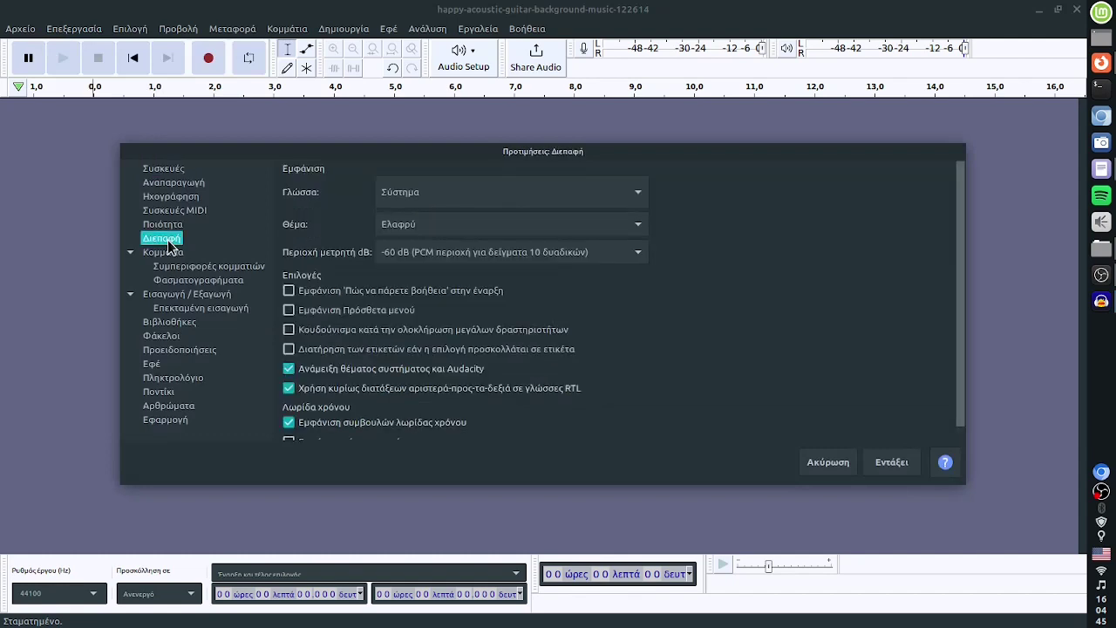
left_click(452, 193)
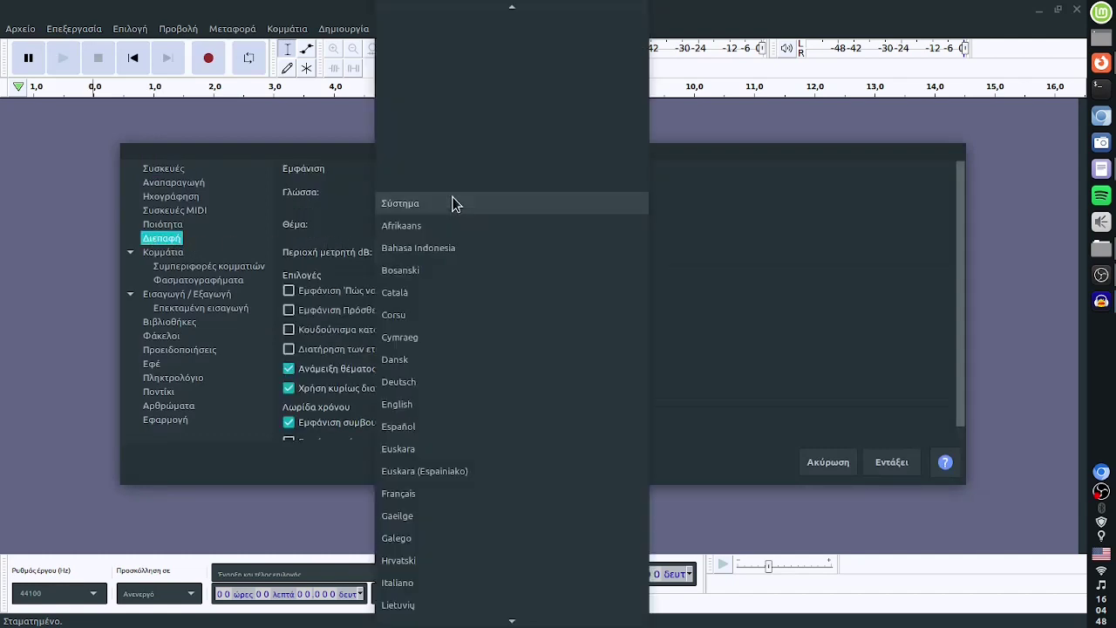
left_click(699, 241)
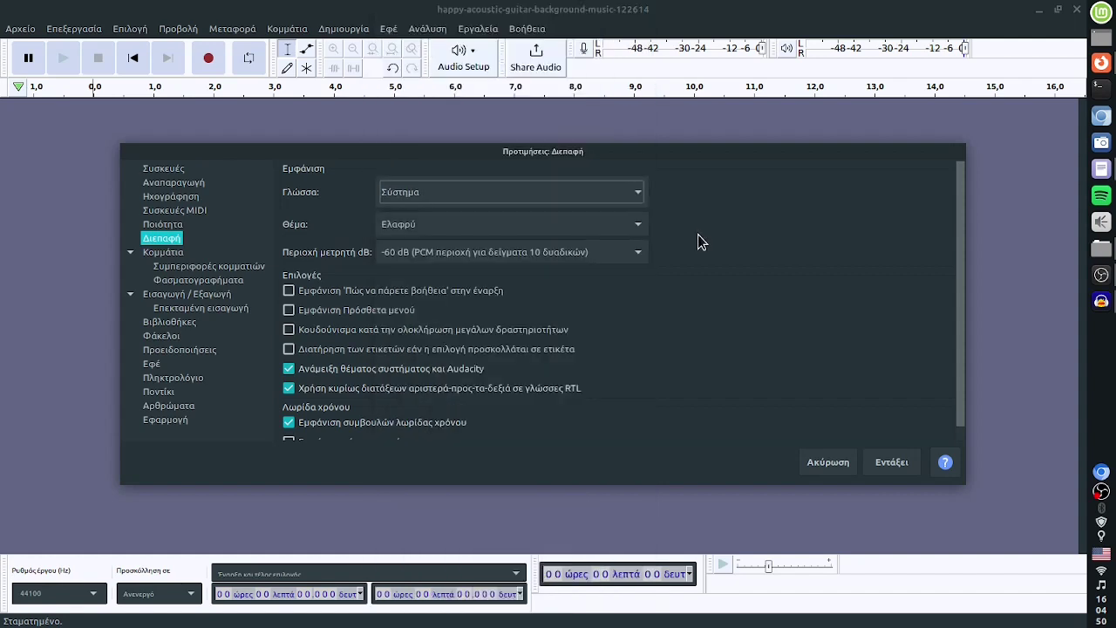
left_click(553, 193)
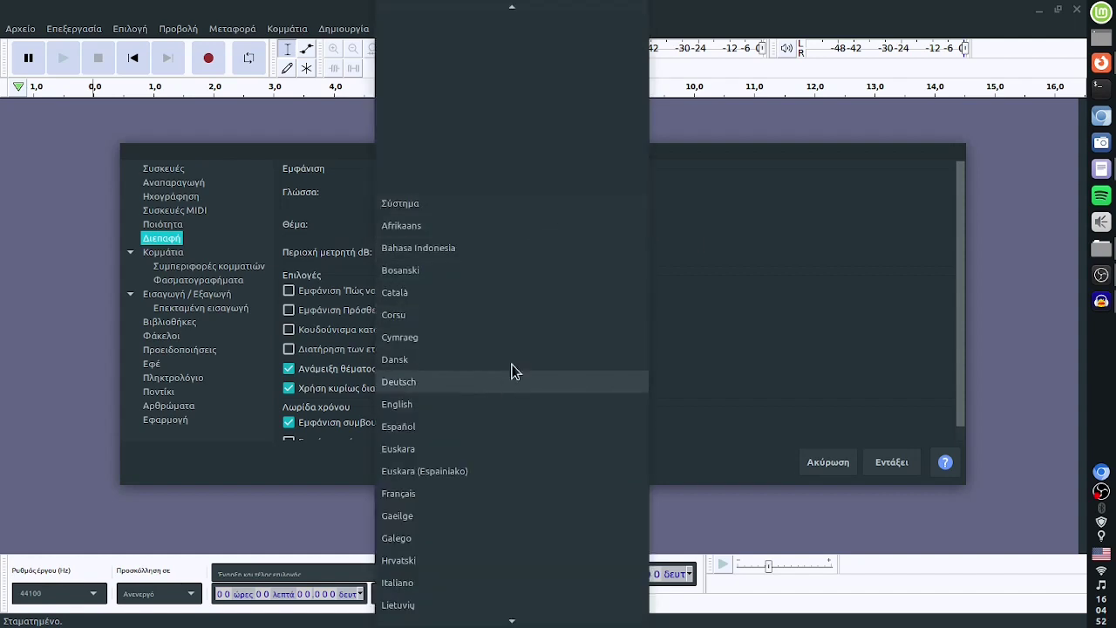
left_click(783, 229)
left_click(827, 461)
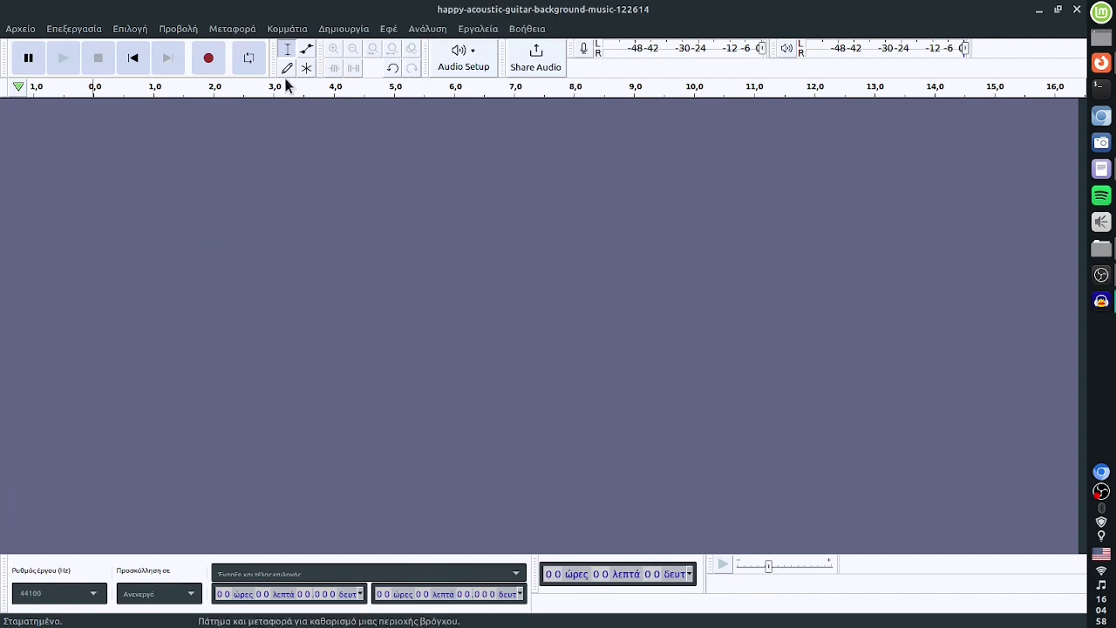
Move the tools toolbar to a second row and back, and reset all toolbars to their default layout
left_click_drag(272, 69, 472, 100)
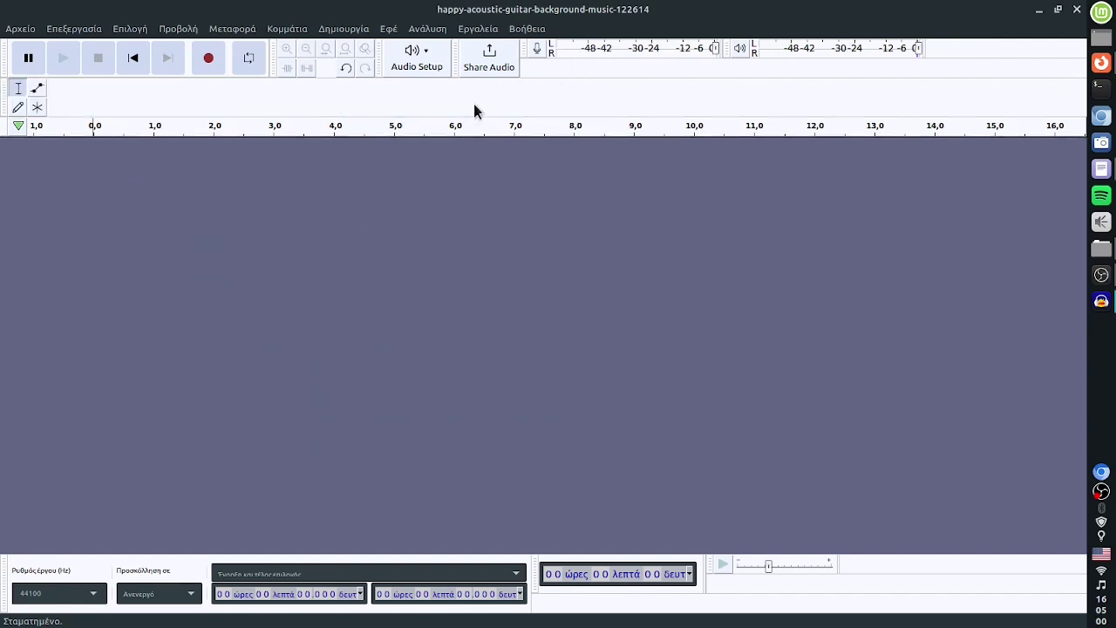
left_click_drag(7, 104, 320, 76)
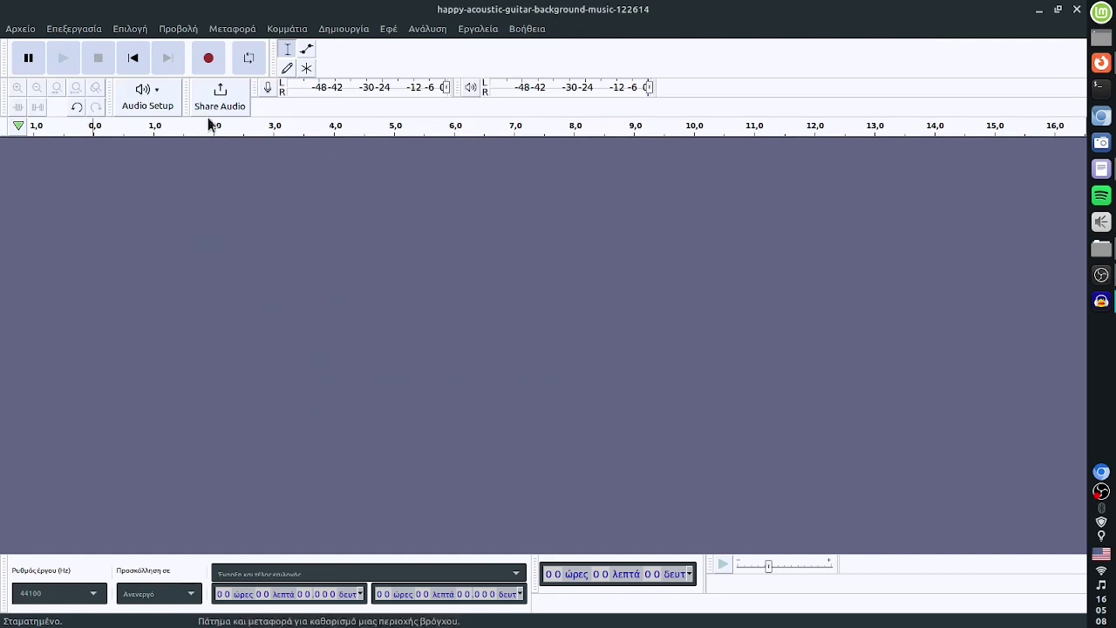
left_click(179, 29)
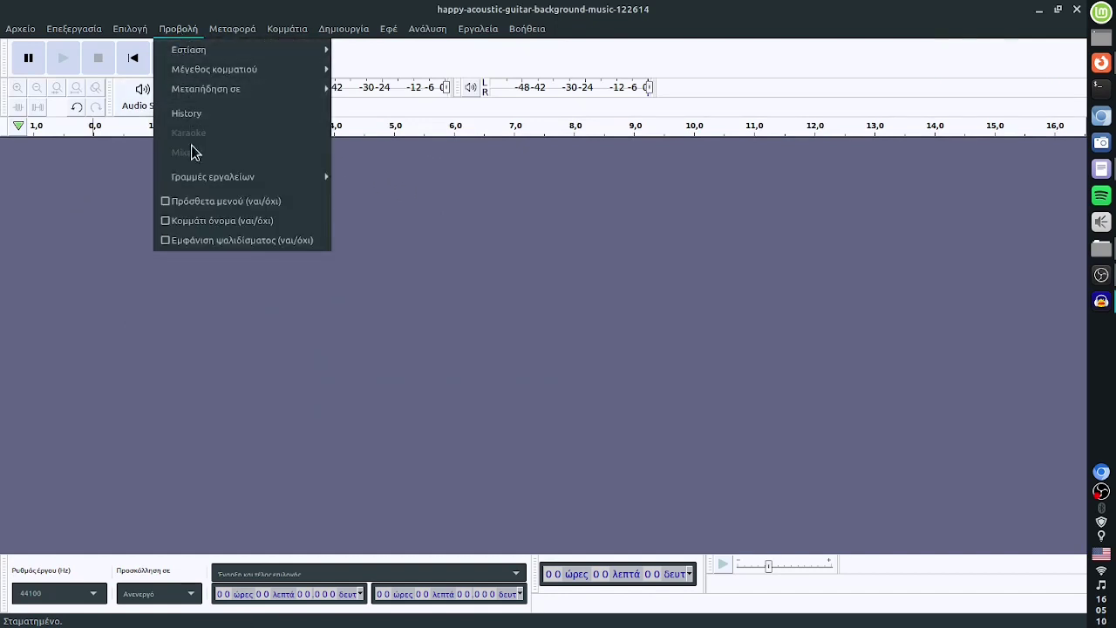
mouse_move(214, 179)
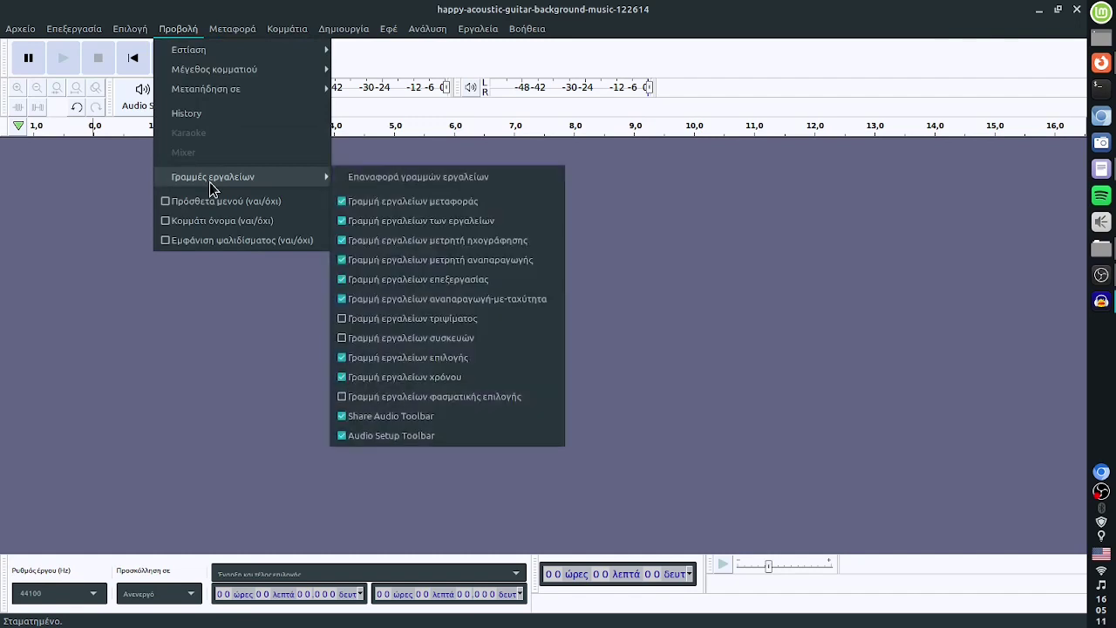
left_click(437, 180)
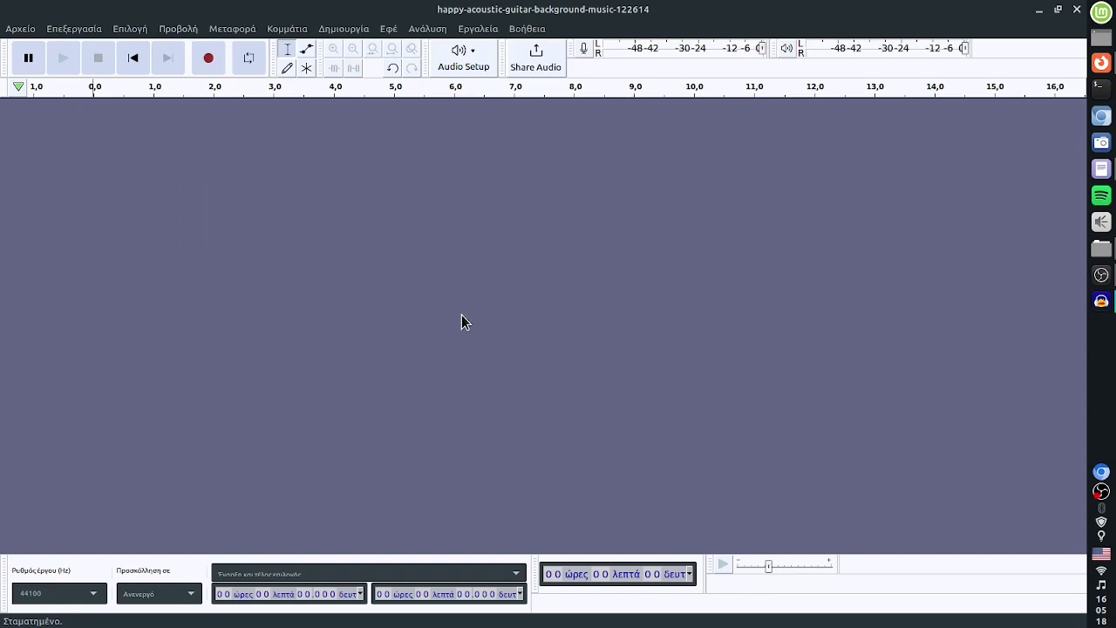
Import the audio file happy-acoustic-guitar-background-music-122614.mp3 from the audacity-exercises folder
left_click(20, 29)
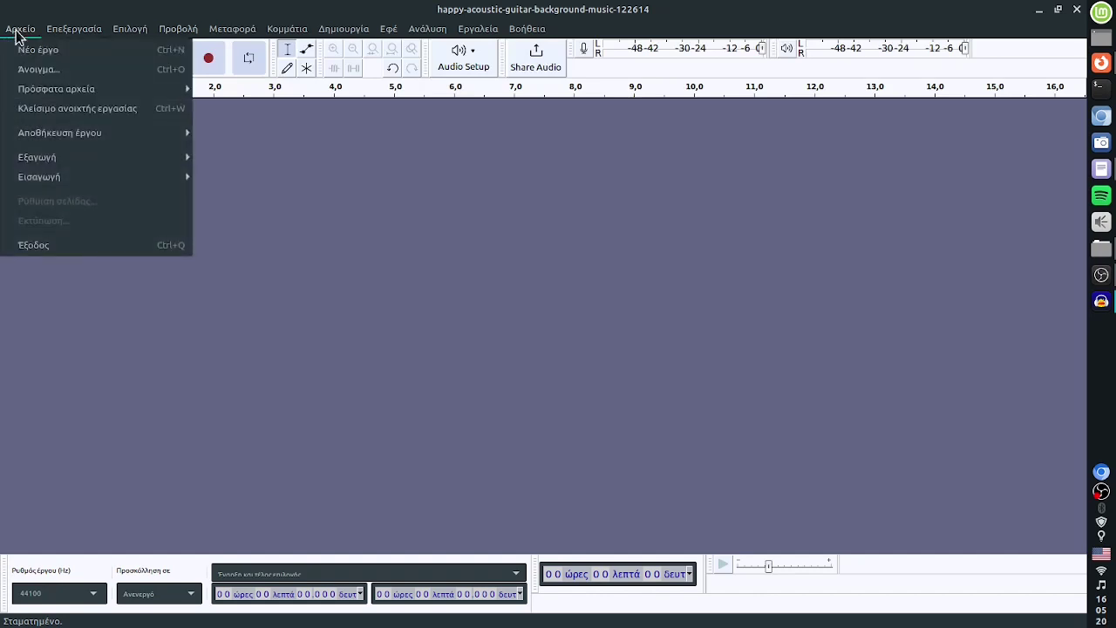
mouse_move(62, 183)
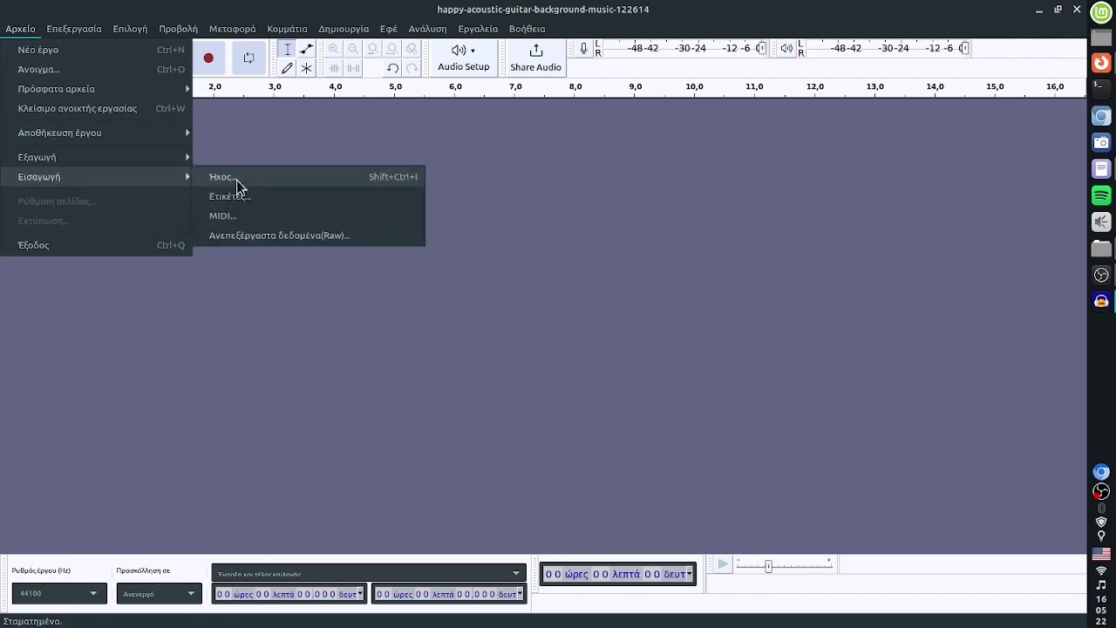
left_click(238, 180)
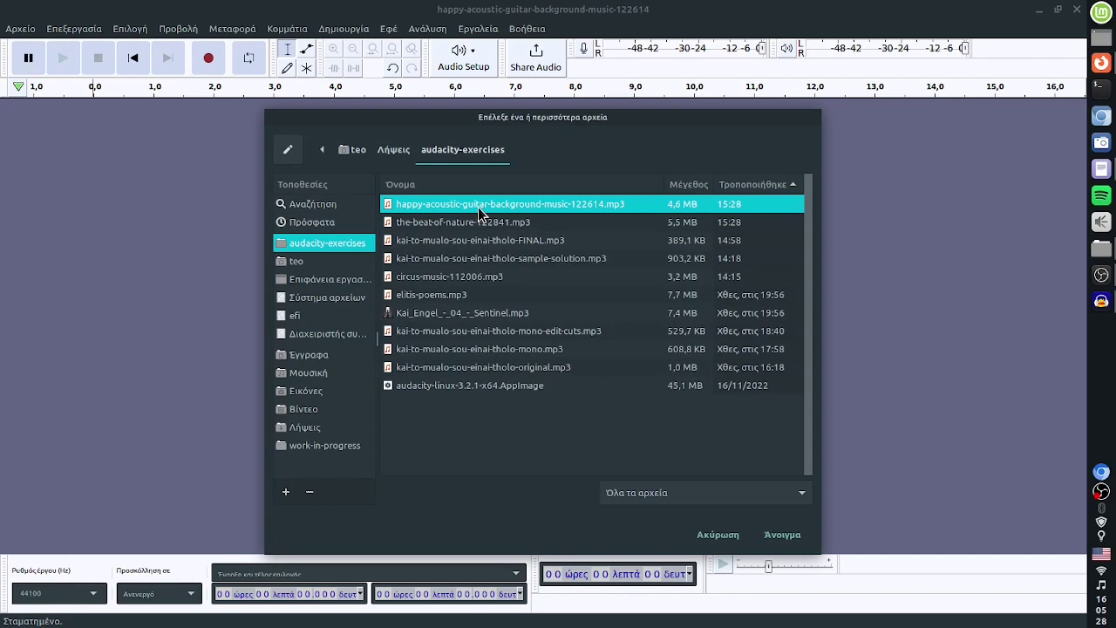
double_click(478, 206)
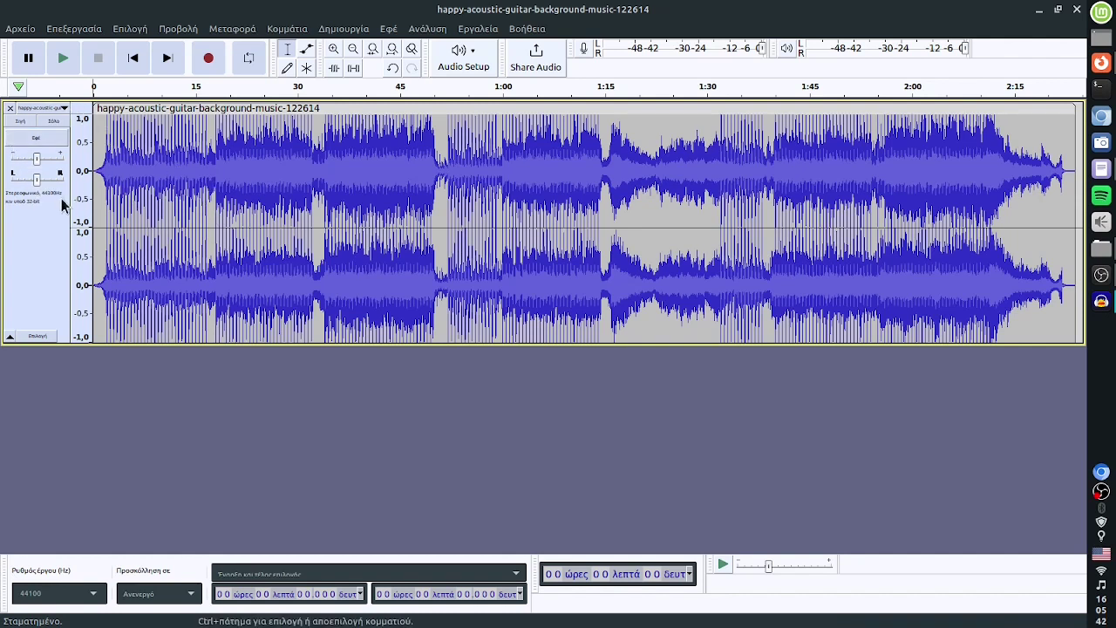
Import the-beat-of-nature-122841.mp3 from the audacity-exercises folder as a second track
left_click(21, 28)
mouse_move(75, 182)
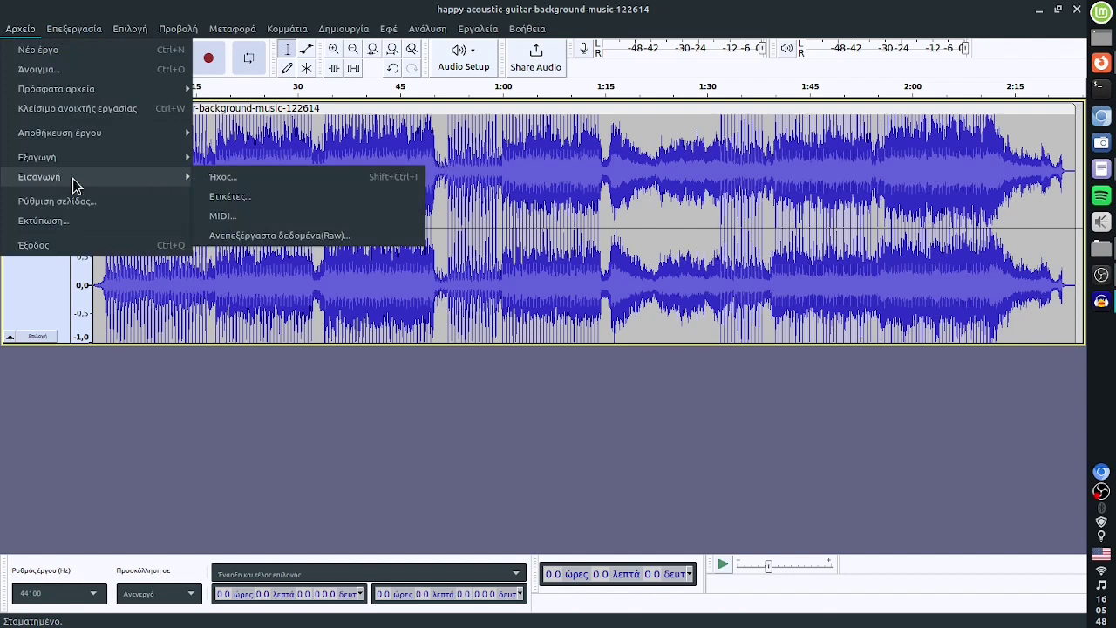
left_click(259, 184)
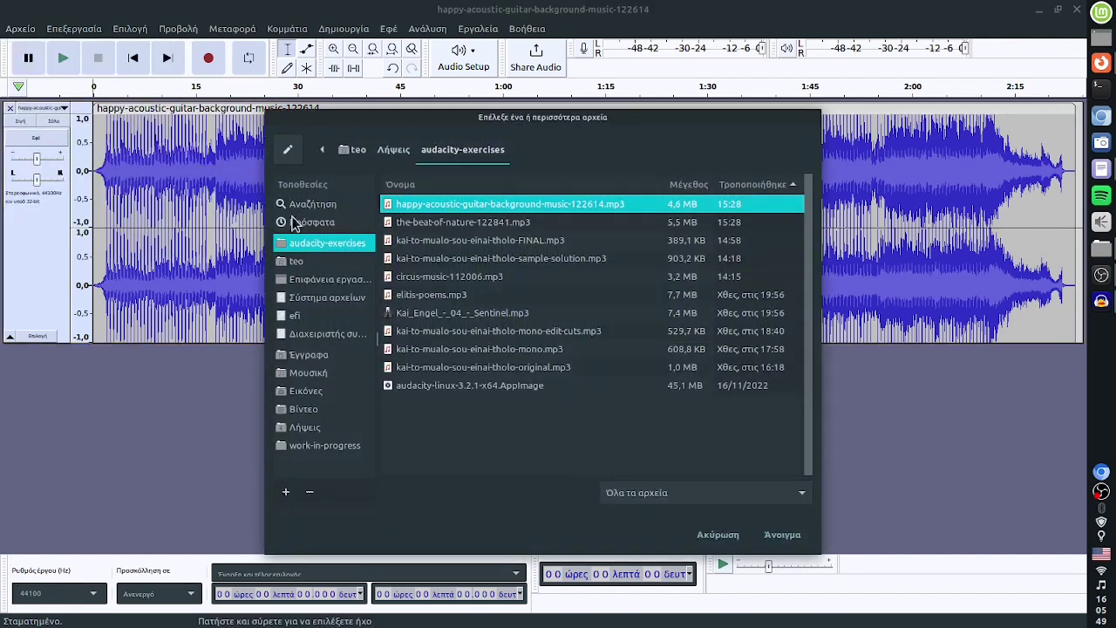
double_click(428, 223)
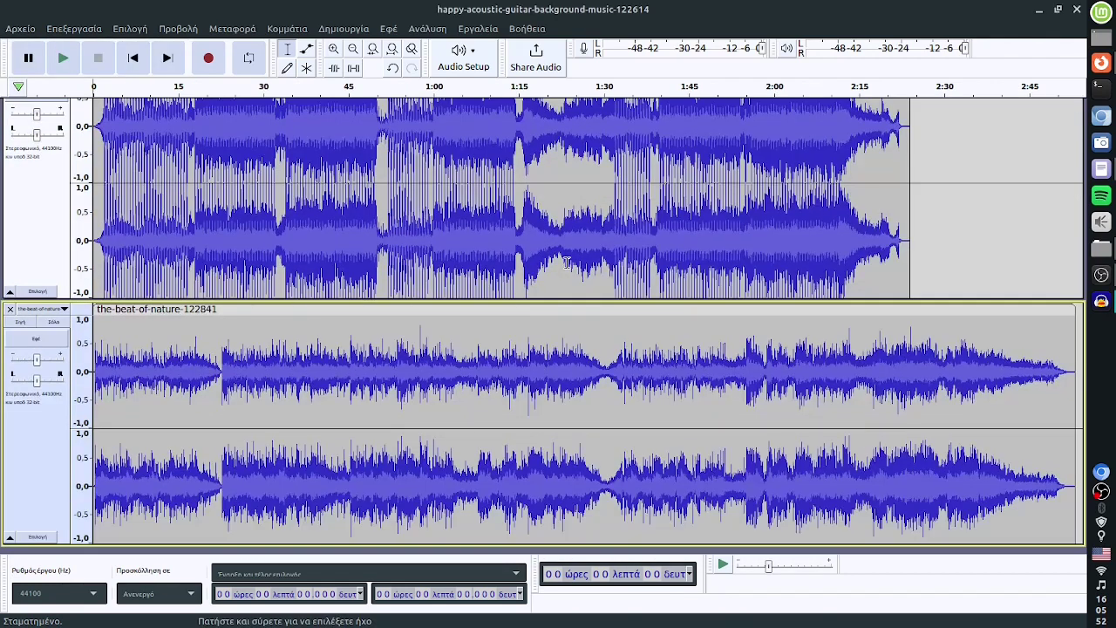
Remove the the-beat-of-nature-122841 track from the project
scroll(418, 288, "up", 1)
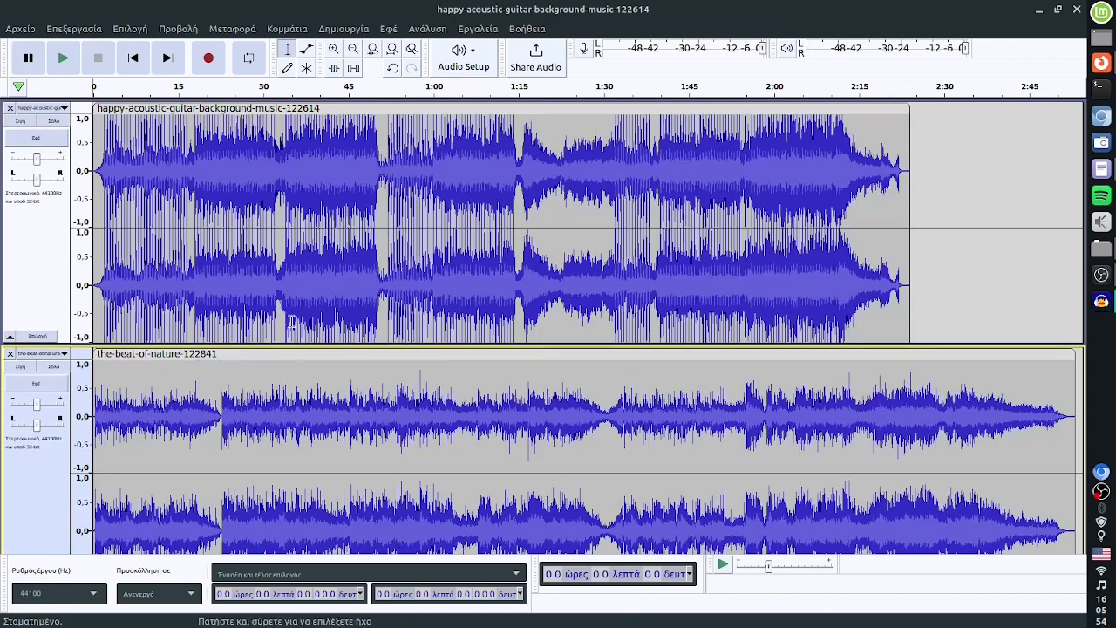
scroll(313, 312, "down", 2)
left_click(9, 288)
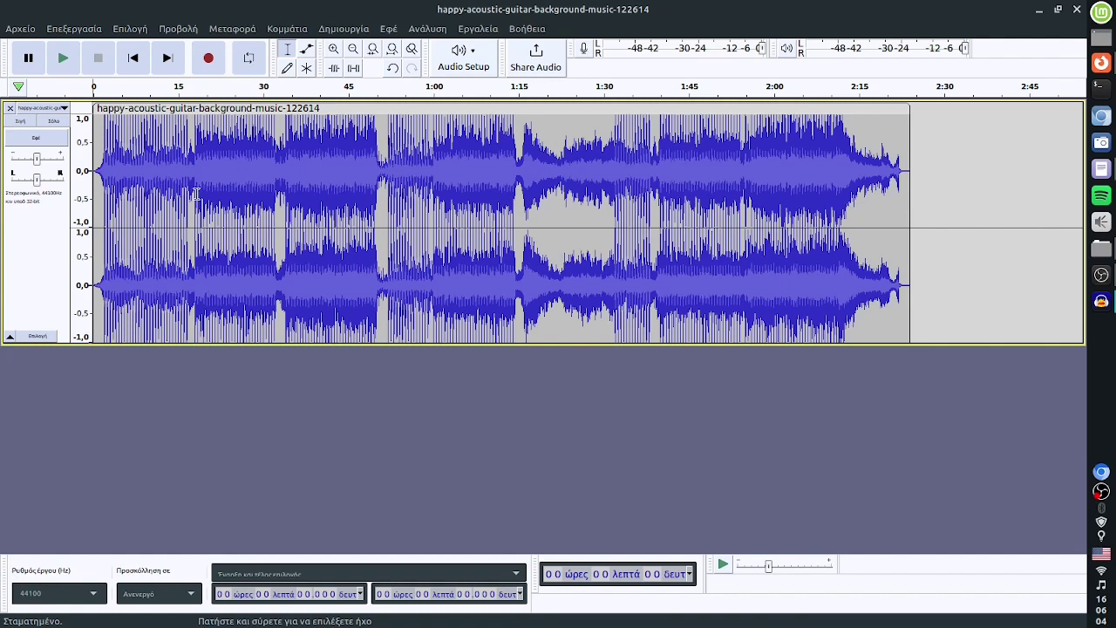
Play the guitar track from its beginning, pause it, and stop playback
left_click(96, 82)
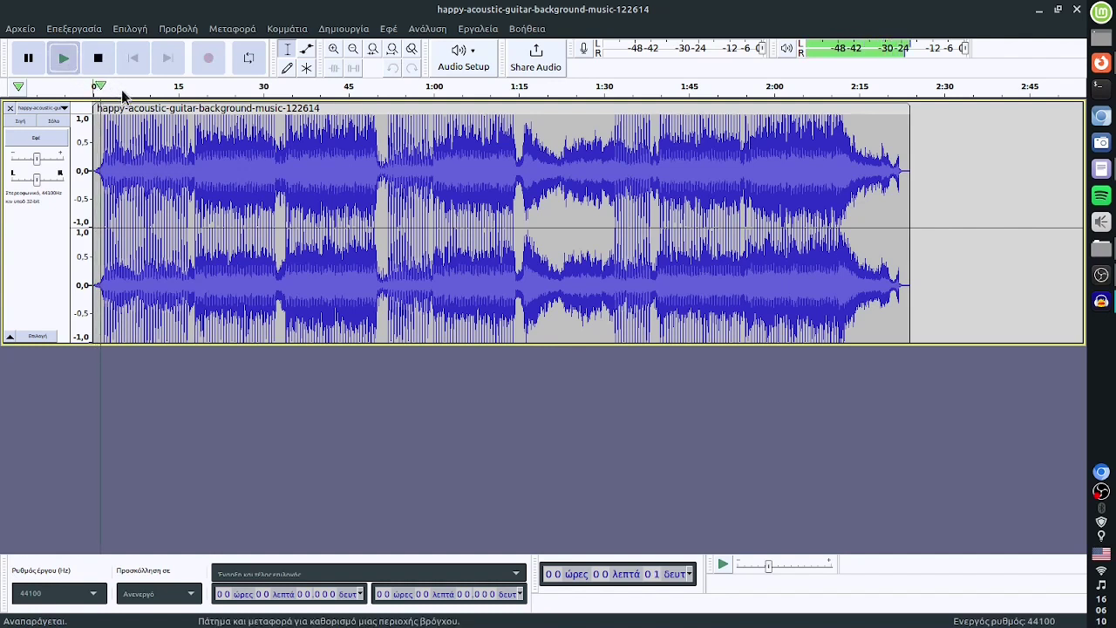
key("p")
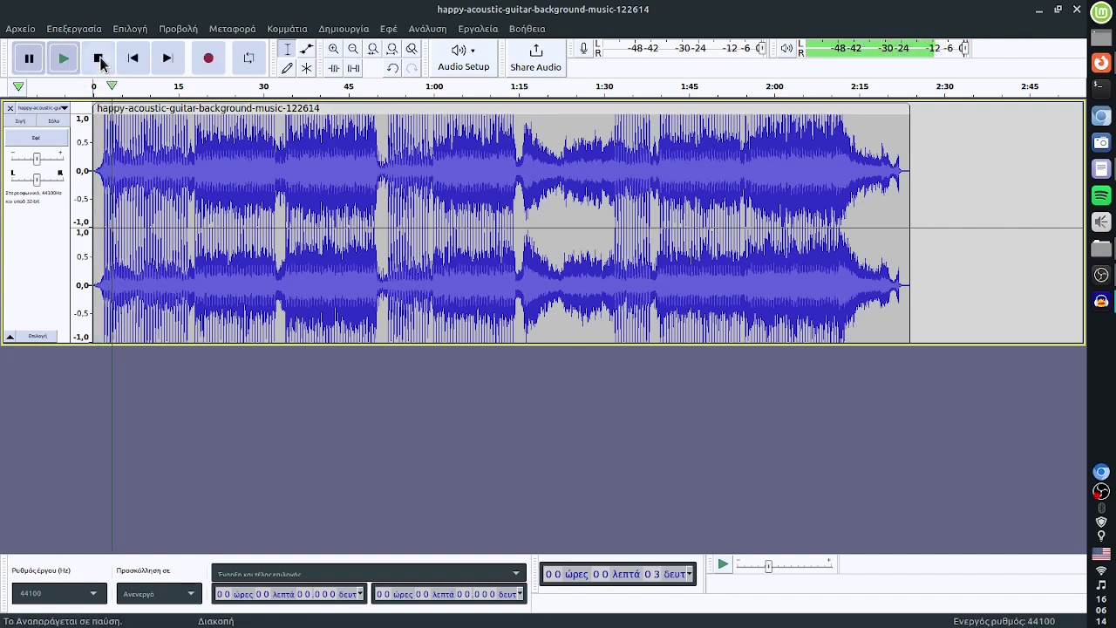
left_click(100, 59)
Jump the cursor to the end of the guitar track and reposition it at about 20.5 seconds
left_click(170, 61)
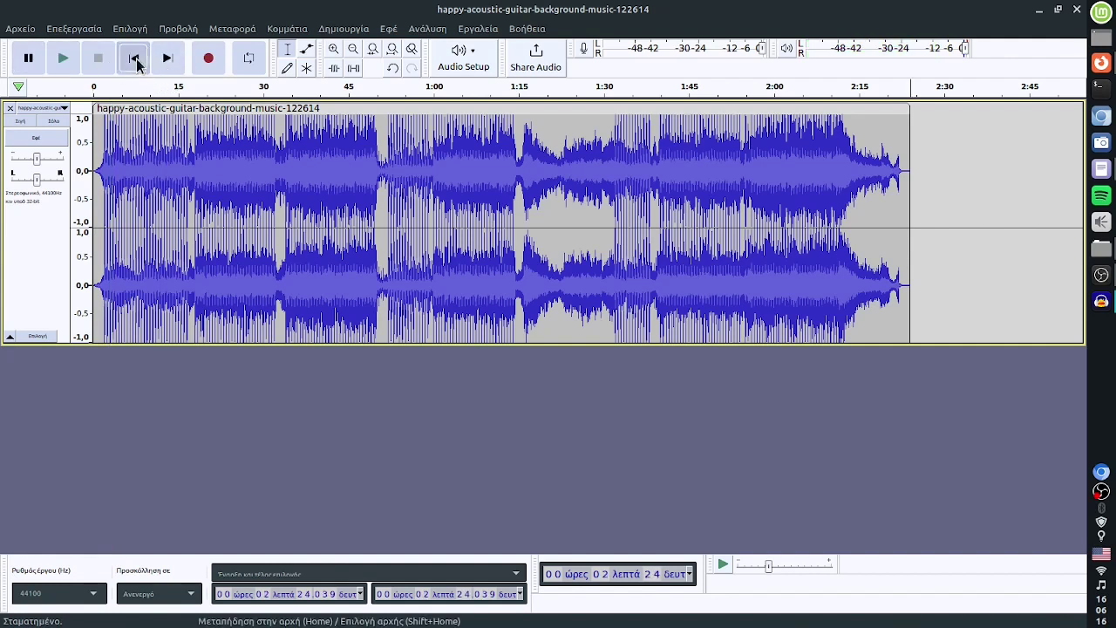
left_click(208, 145)
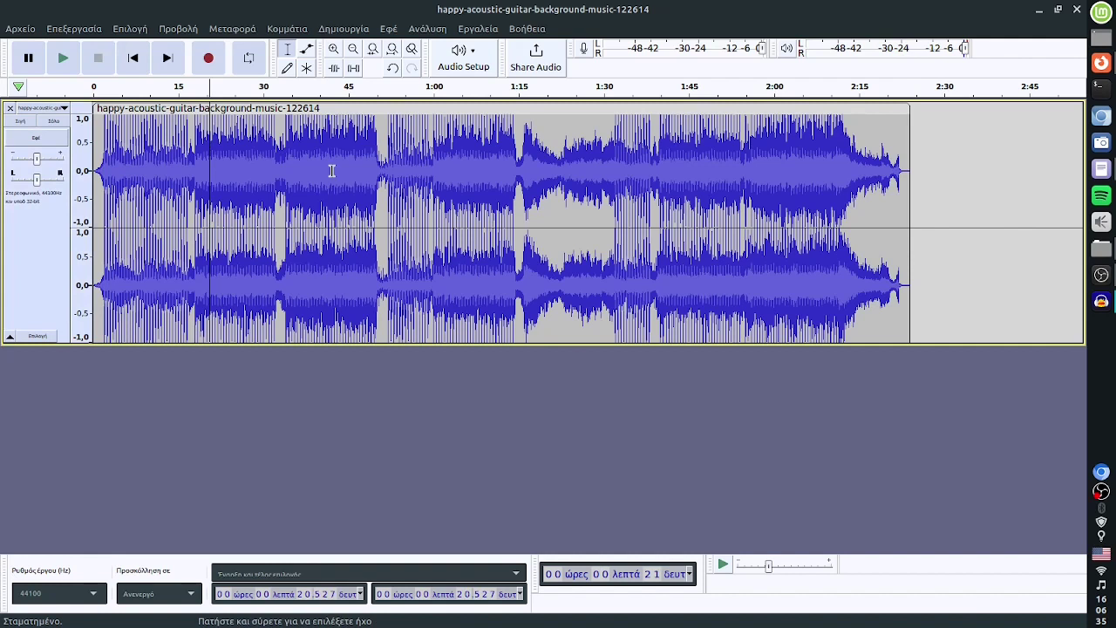
Examine the available playback and recording devices in the audio setup without changing the selection
left_click(475, 69)
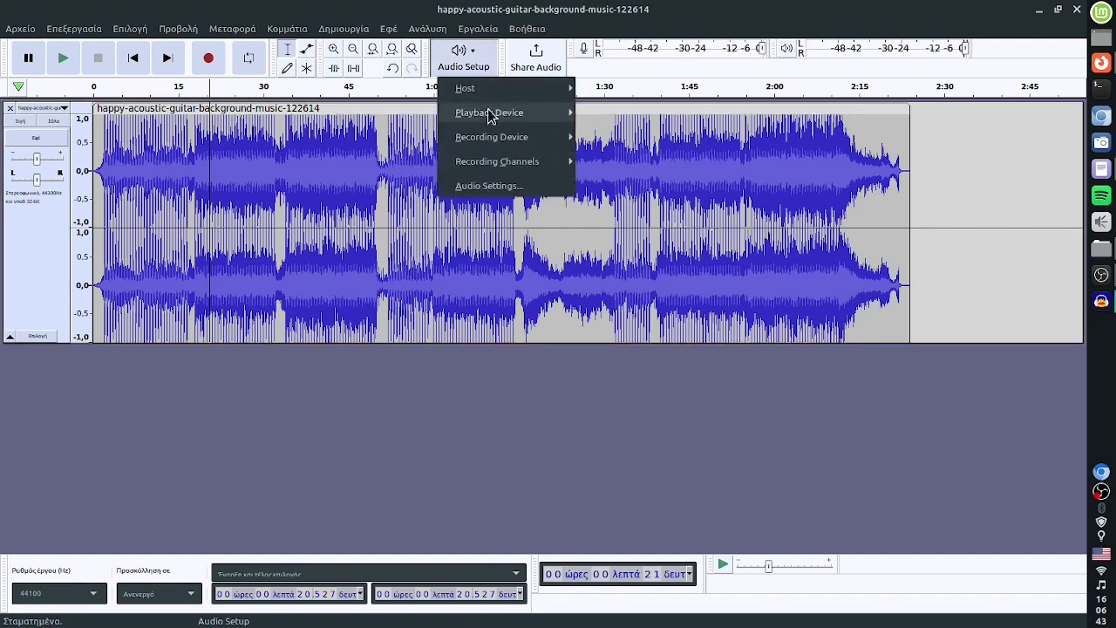
mouse_move(491, 112)
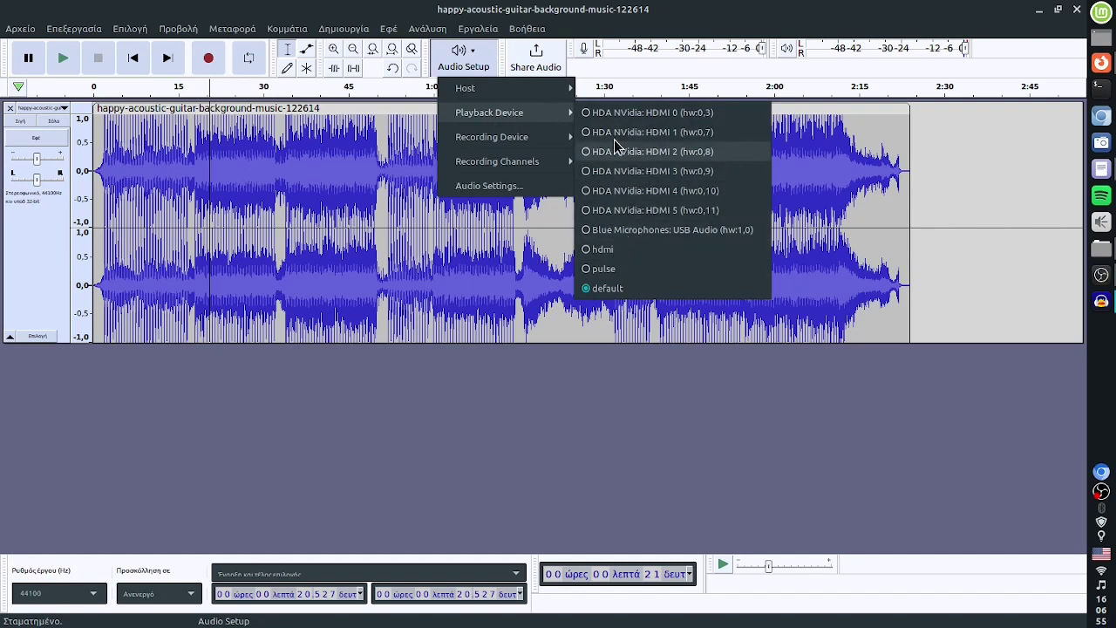
mouse_move(505, 140)
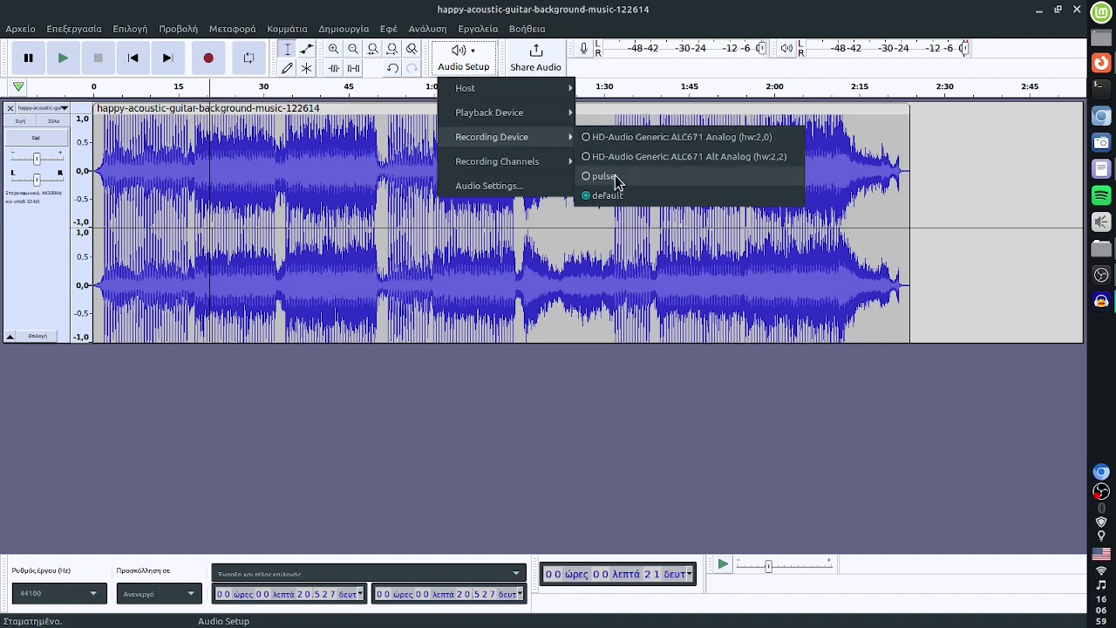
left_click(373, 206)
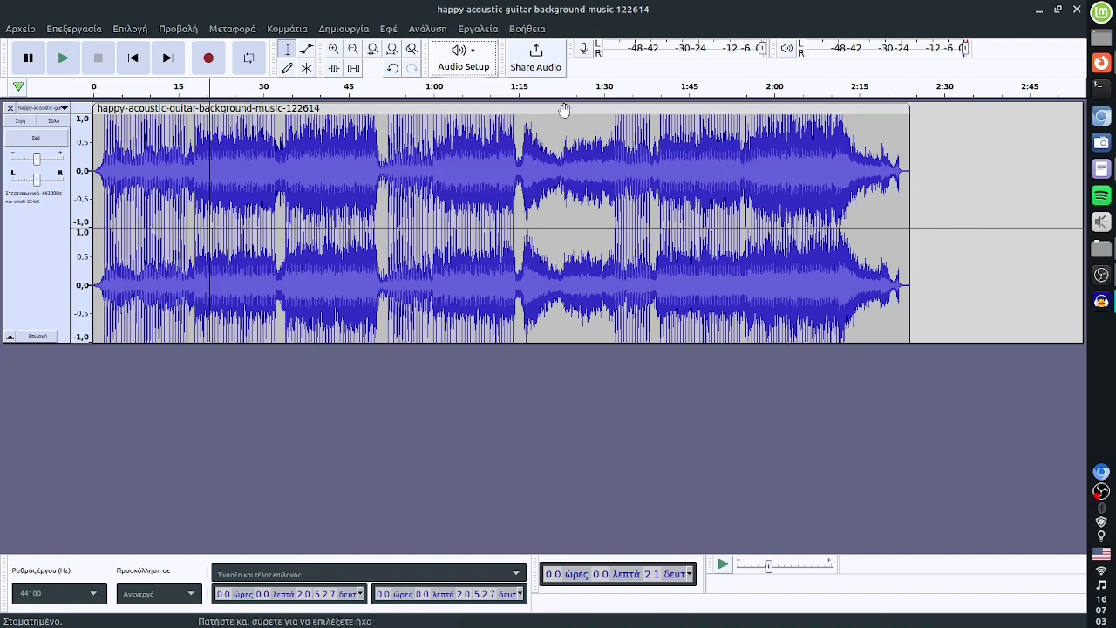
Record a clip of about 3.5 seconds after the end of the guitar music and delete that recorded clip
left_click(209, 59)
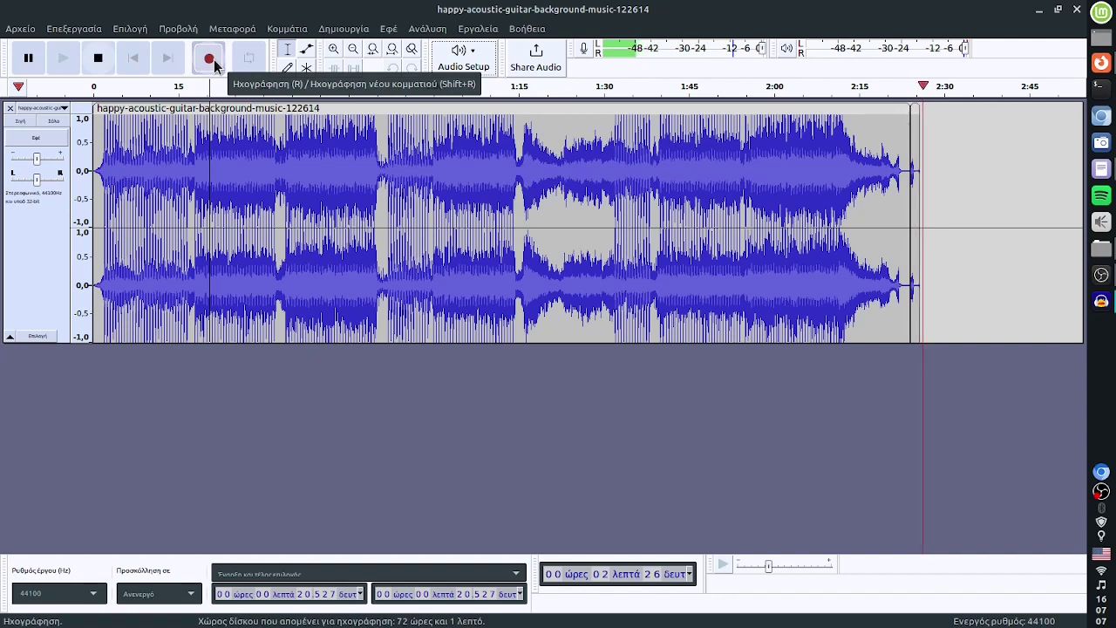
left_click(97, 58)
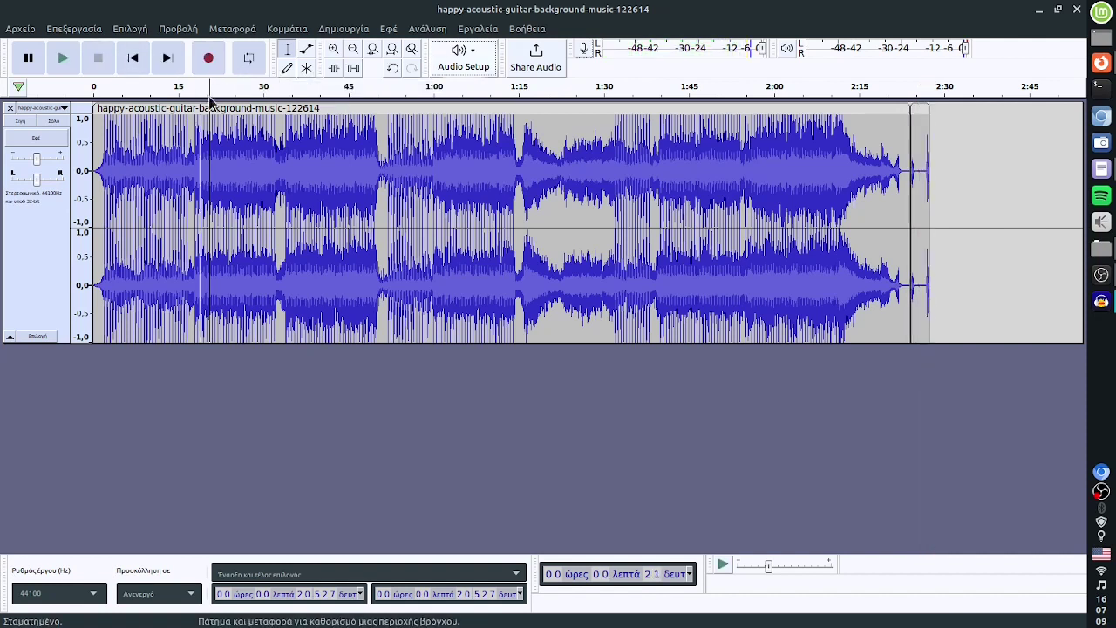
left_click(918, 108)
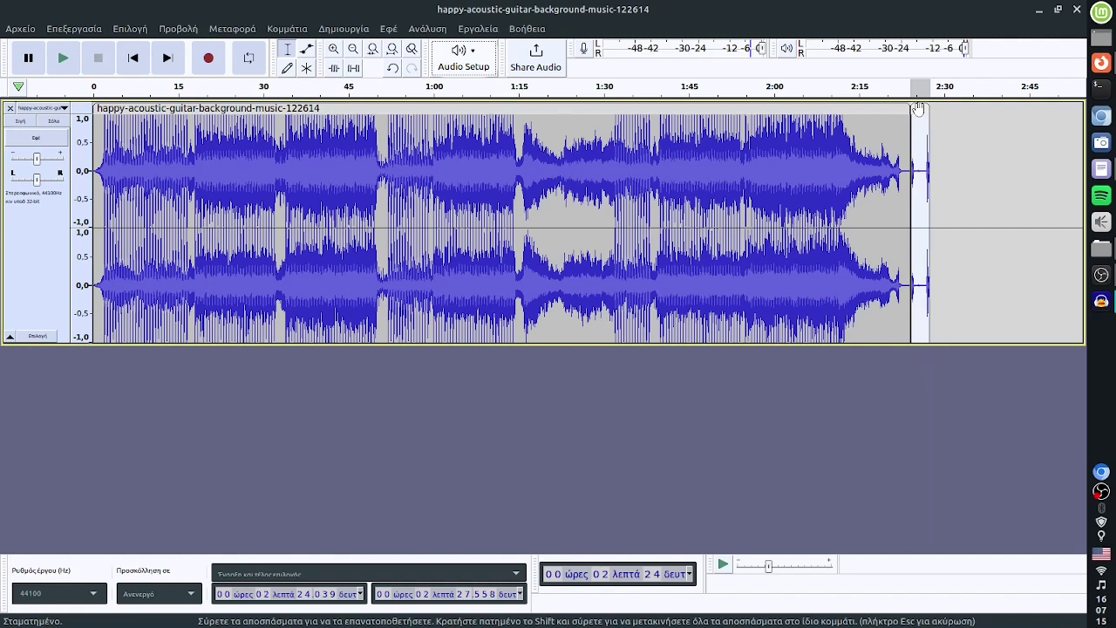
key("Delete")
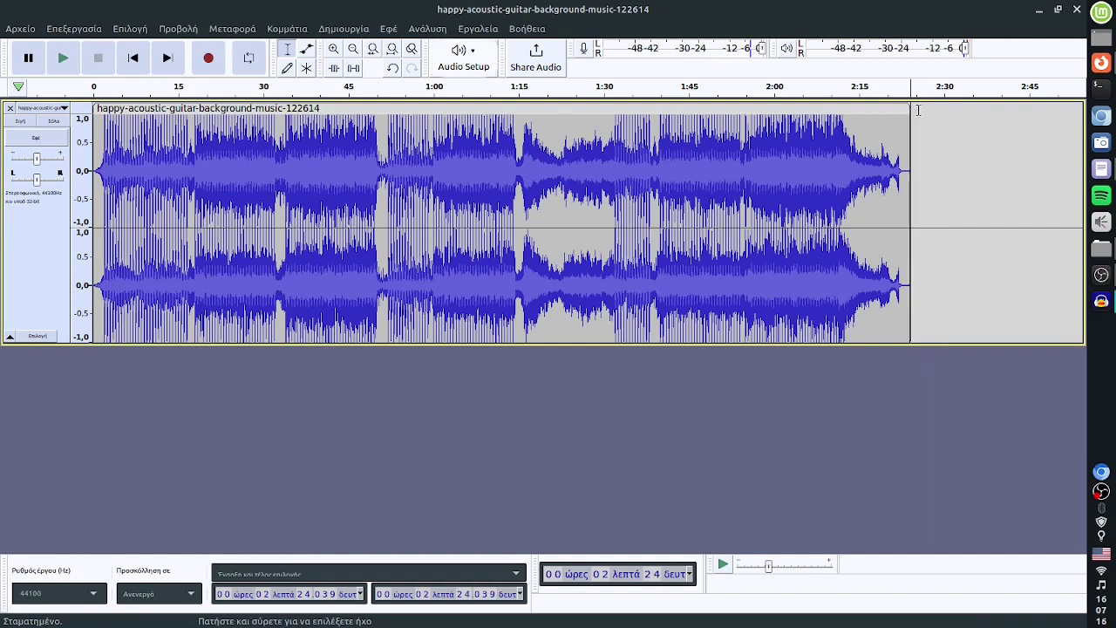
Play the guitar track from about 47 seconds and stop playback
left_click(362, 131)
left_click(65, 59)
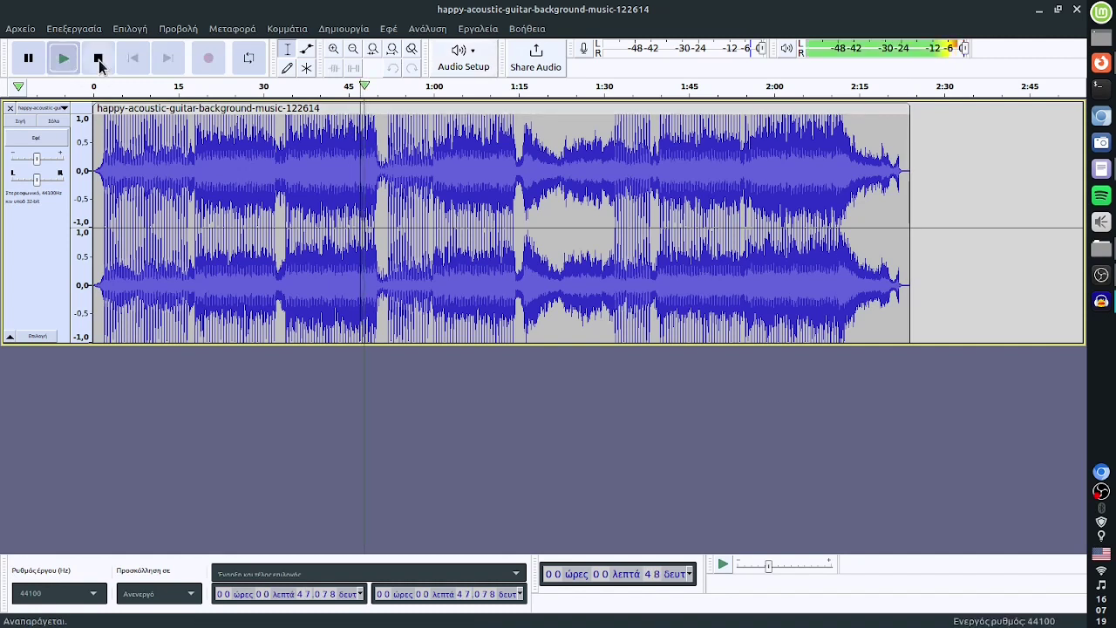
left_click(99, 59)
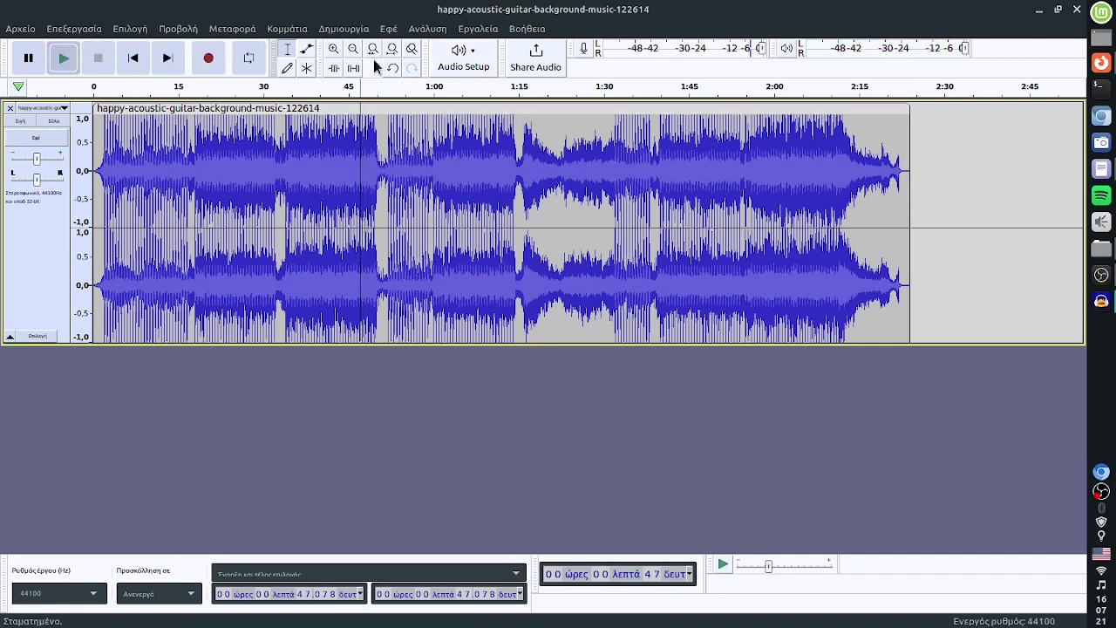
Play the guitar track from about 47 seconds, stop it, and set the playback volume to maximum
key("space")
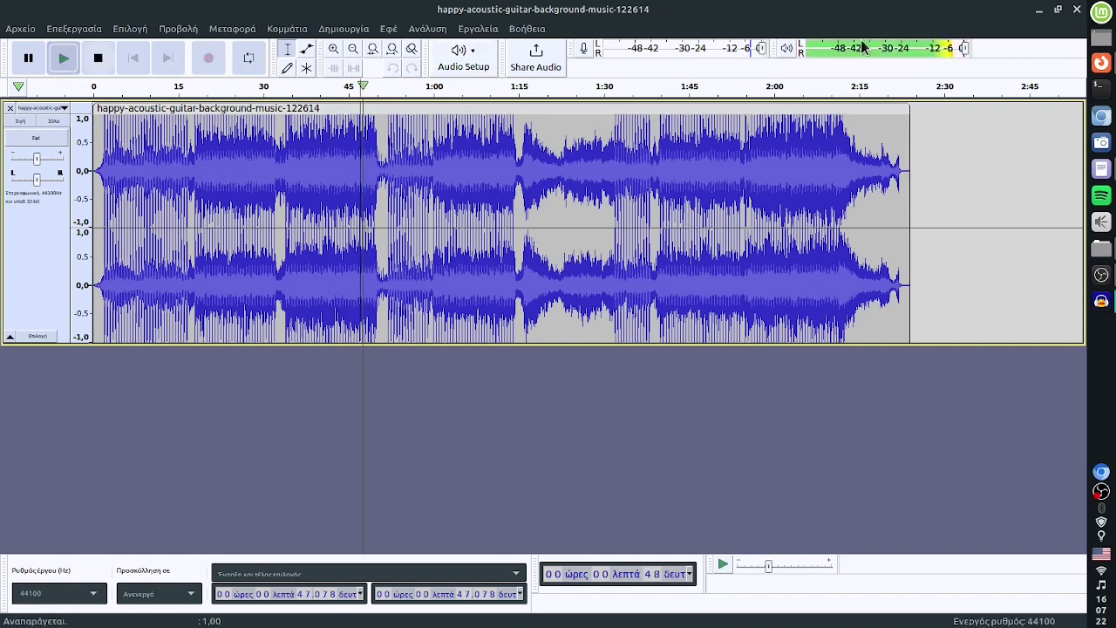
left_click(100, 61)
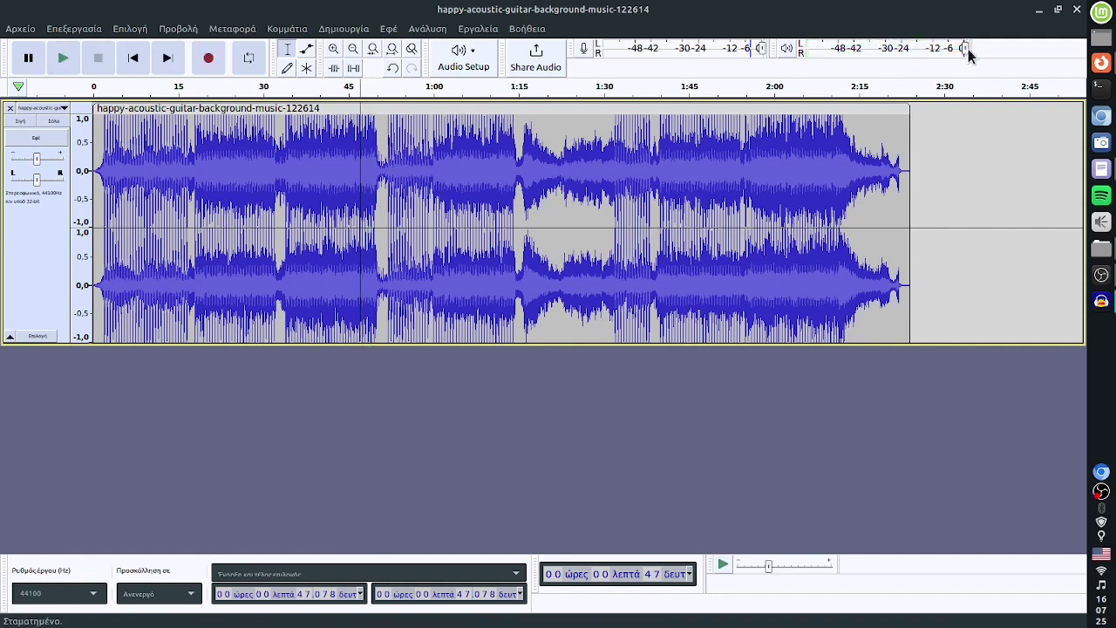
left_click_drag(895, 50, 965, 45)
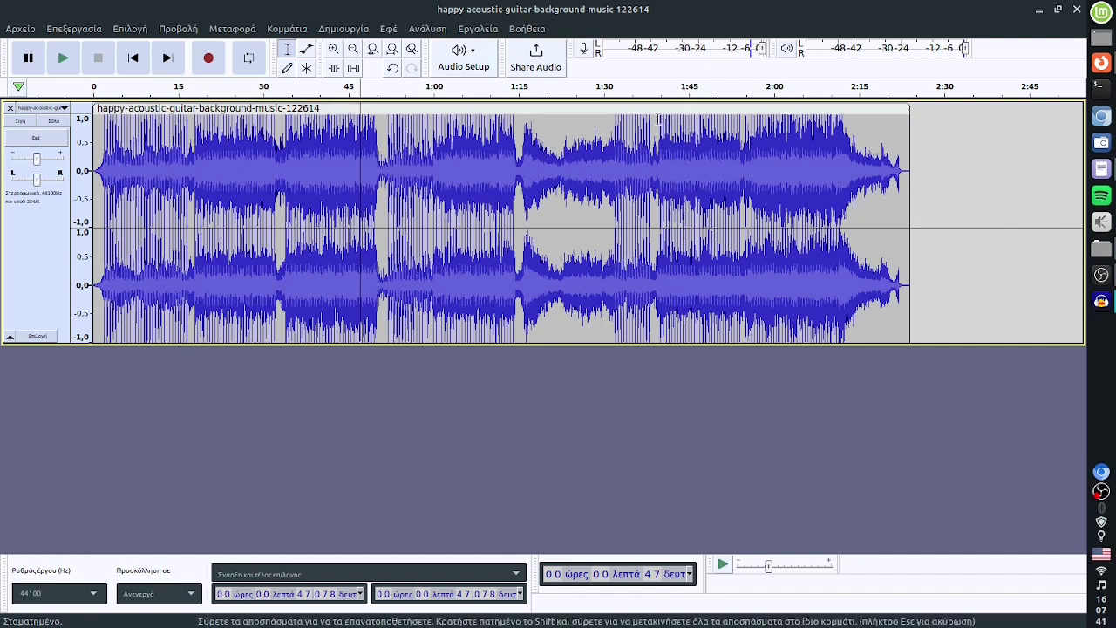
Select the quieter passage from about 31 to 33.7 seconds in the guitar track and zoom in on it
left_click(436, 149)
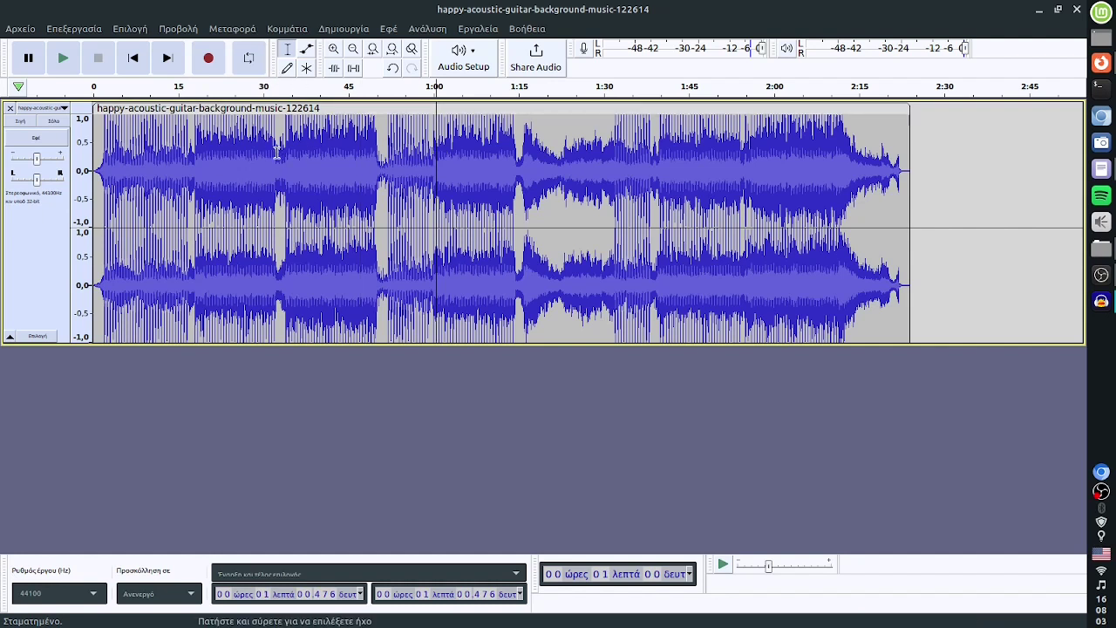
left_click_drag(273, 155, 302, 158)
left_click_drag(271, 157, 284, 175)
left_click(331, 52)
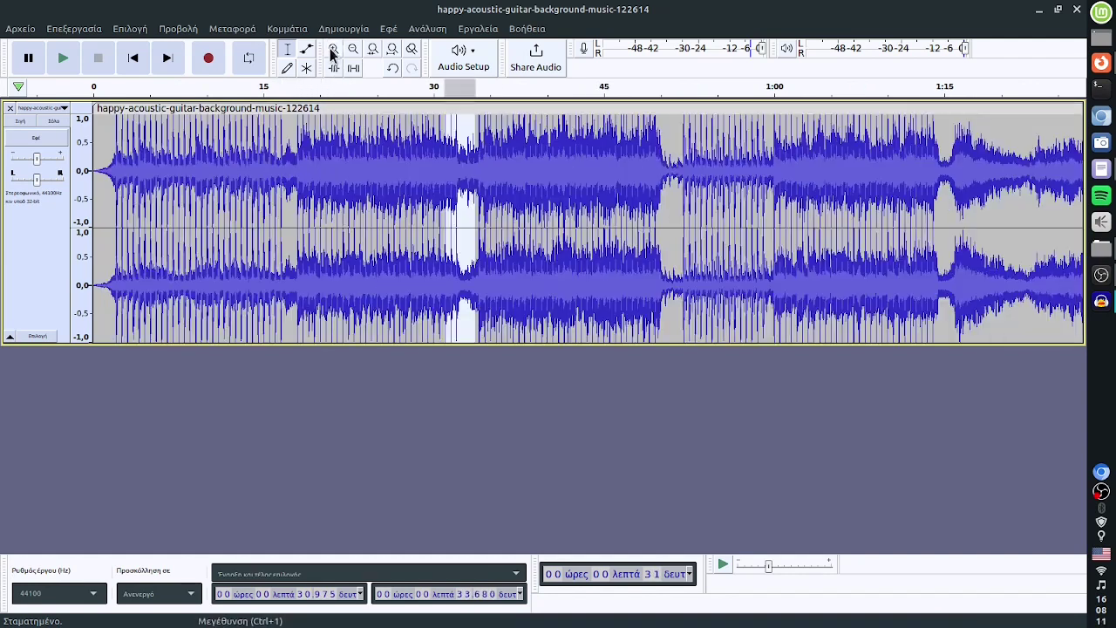
left_click(331, 53)
Select about 26.66 to 27.27 seconds of the guitar track and play that selection several times
left_click_drag(331, 155, 359, 175)
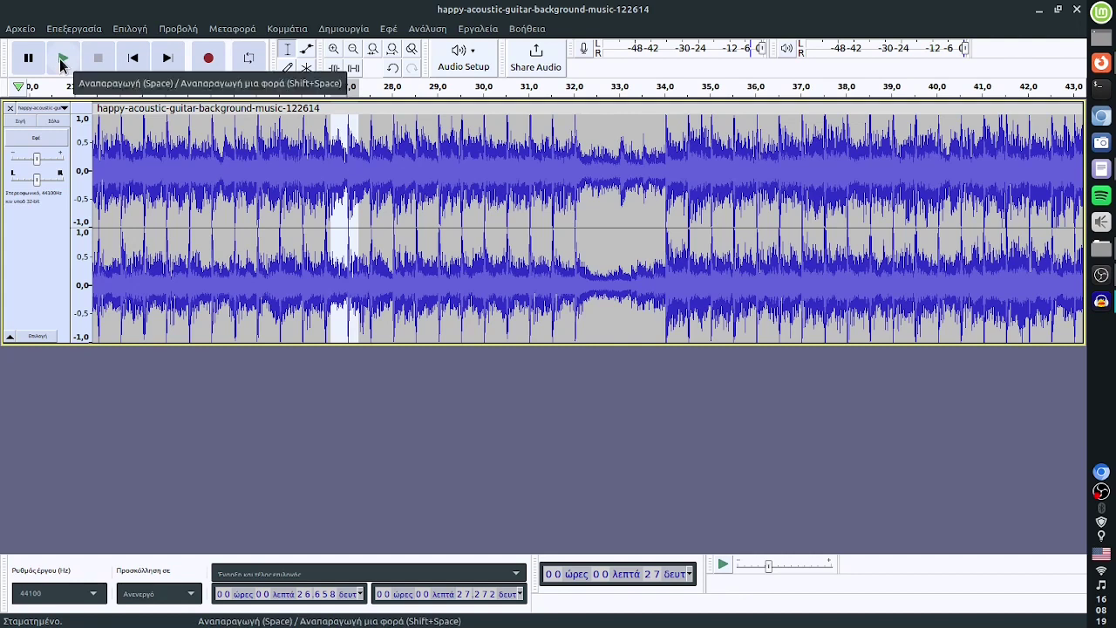
left_click(63, 59)
left_click(63, 59)
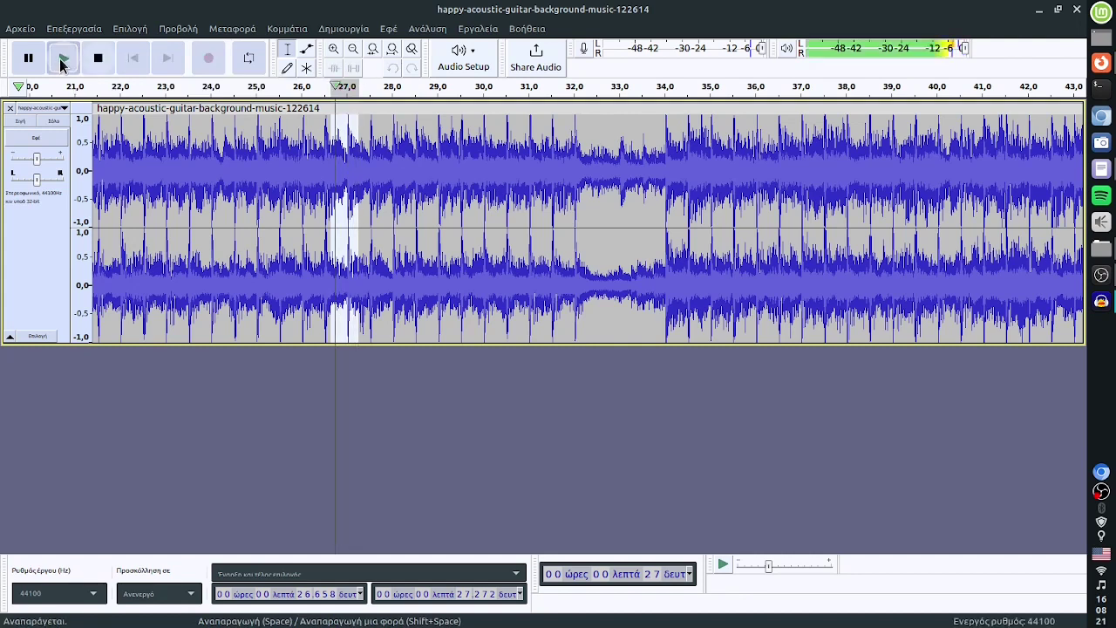
left_click(63, 59)
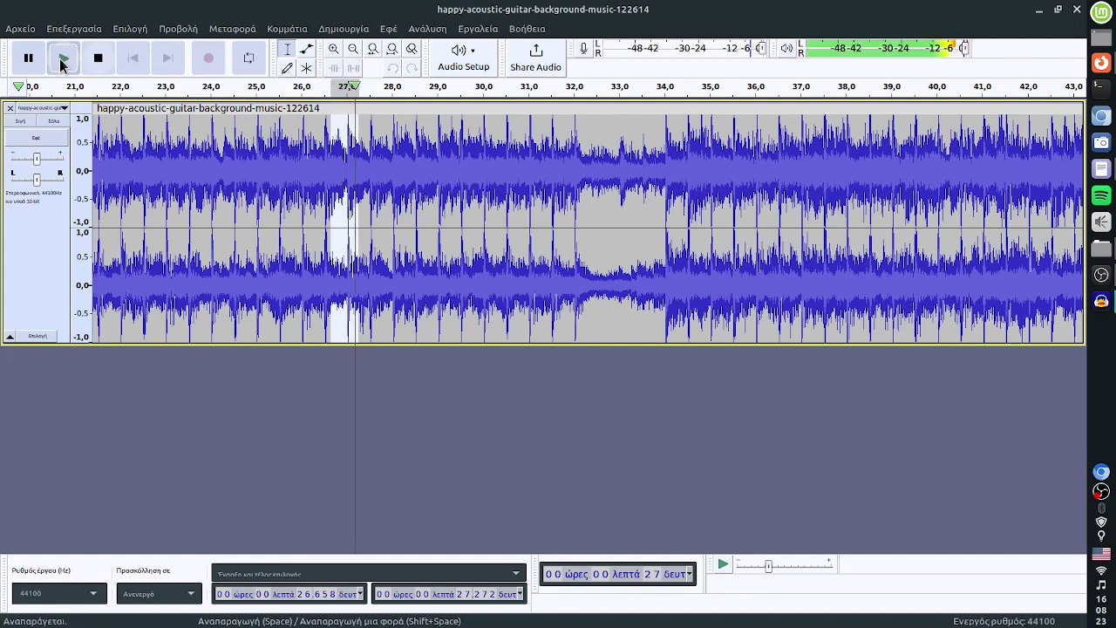
Play the guitar track in a loop region from about 26.5 to 28 seconds, stop, and clear the loop region
left_click(233, 144)
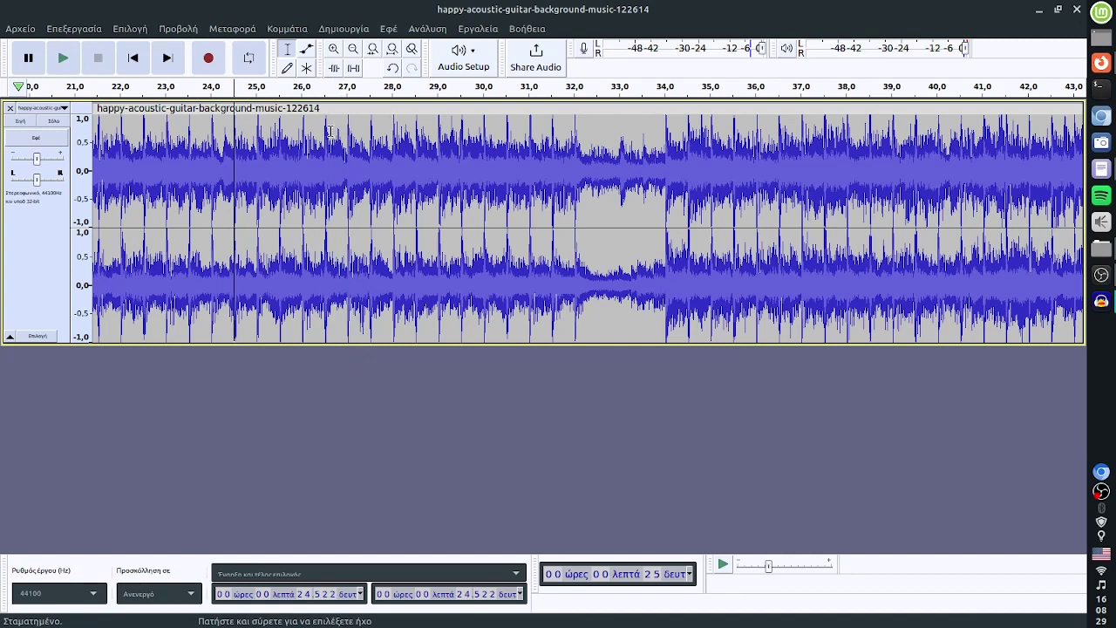
left_click_drag(326, 91, 389, 94)
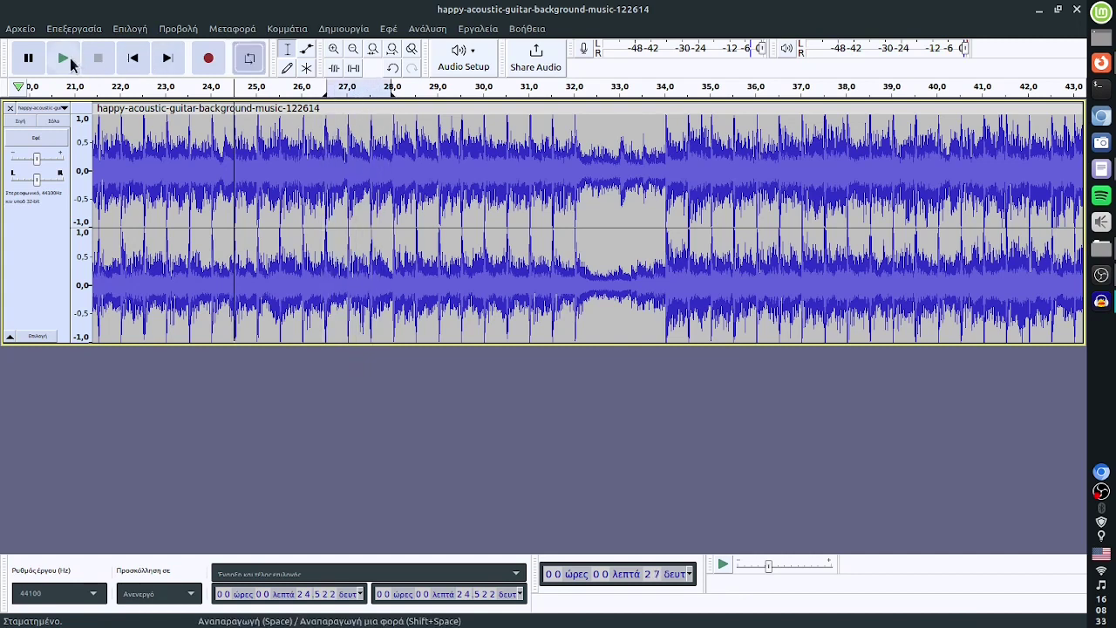
left_click(62, 58)
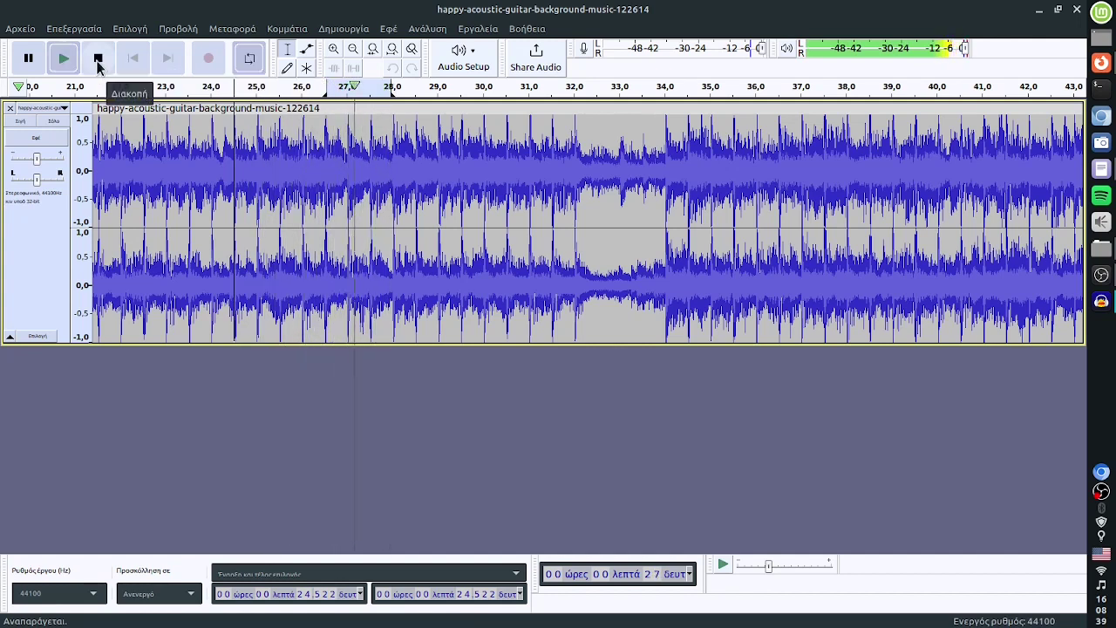
left_click(99, 64)
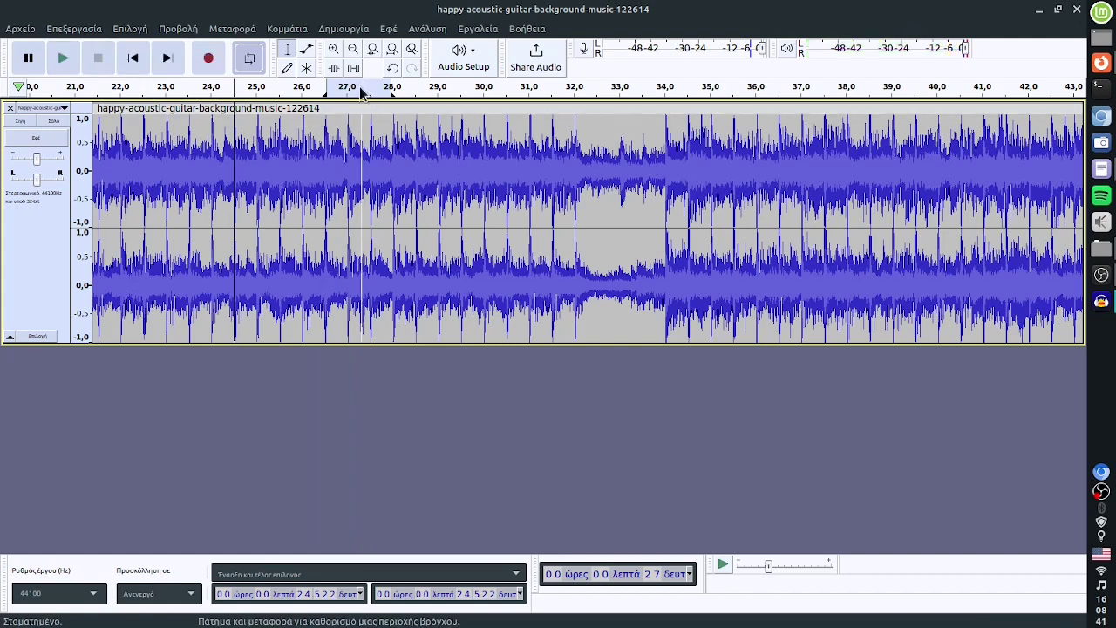
right_click(360, 95)
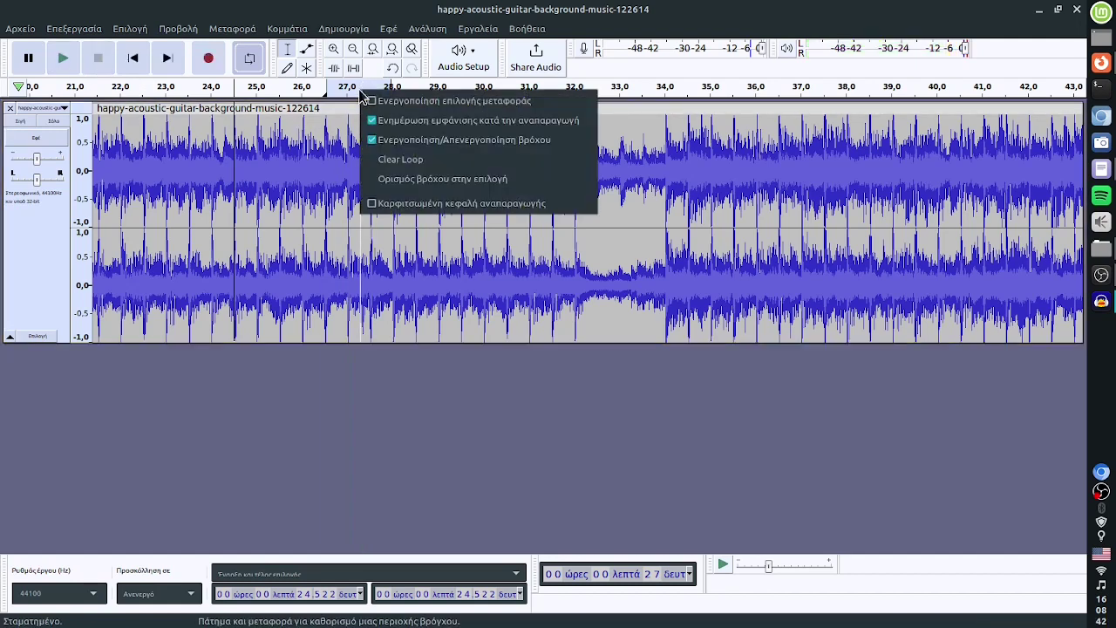
left_click(409, 161)
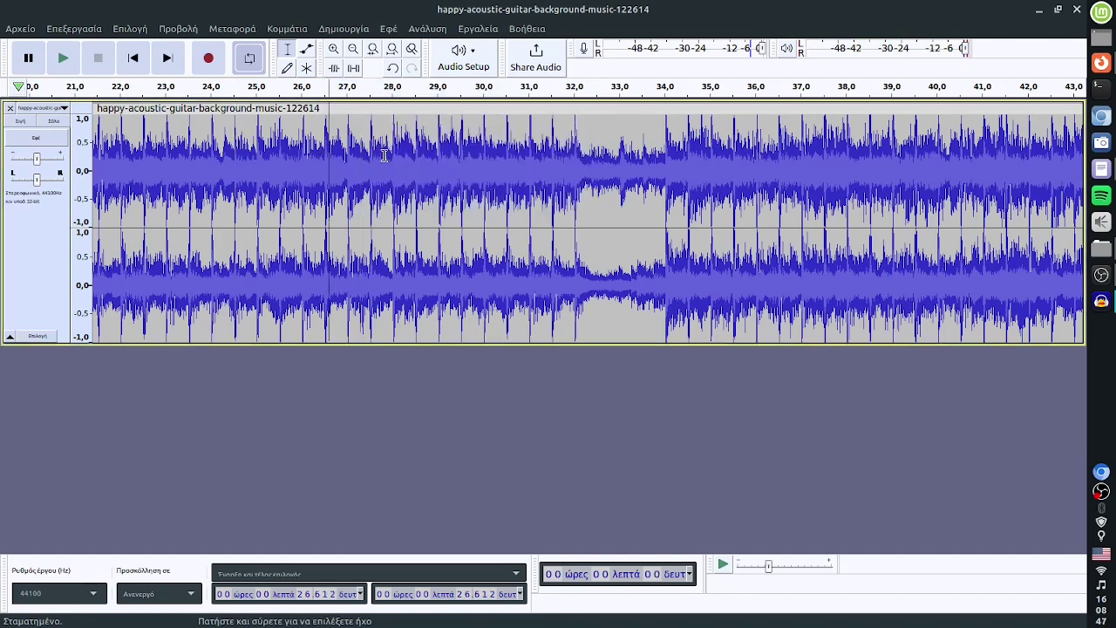
Select about 27.0 to 27.43 seconds of the guitar track, start playback with looping enabled, and stop it
left_click_drag(350, 148, 370, 150)
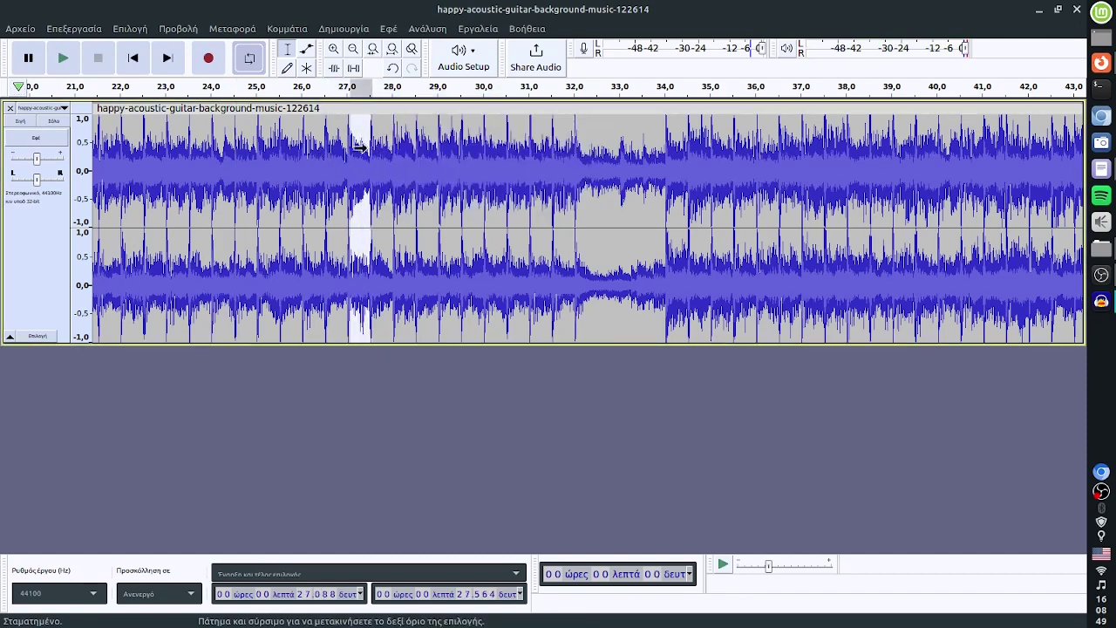
left_click(377, 153)
left_click_drag(346, 157, 366, 157)
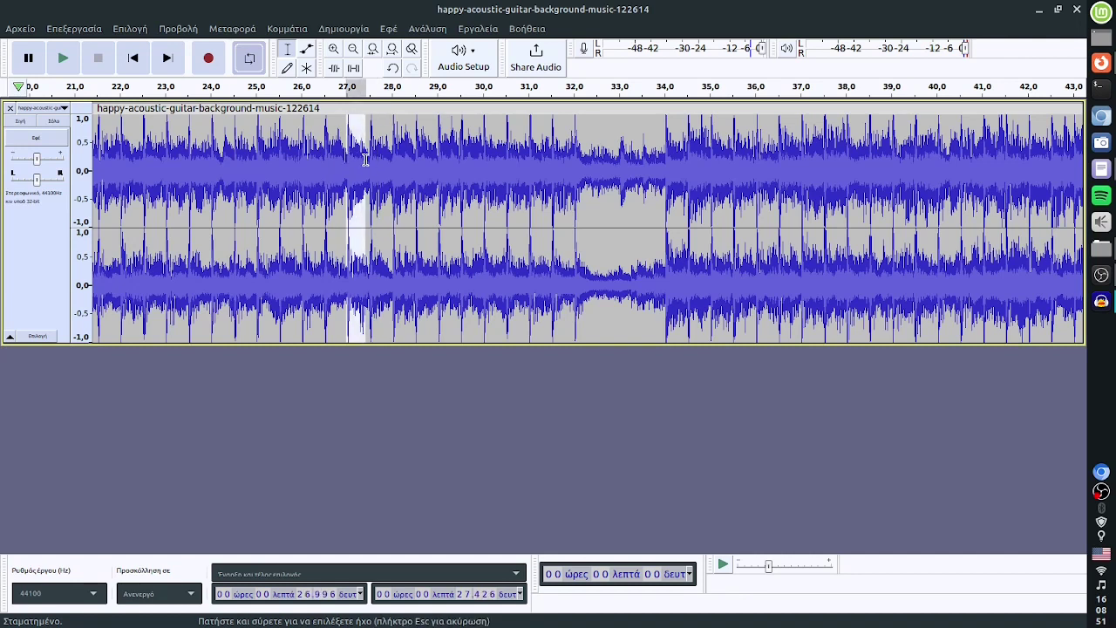
left_click(57, 61)
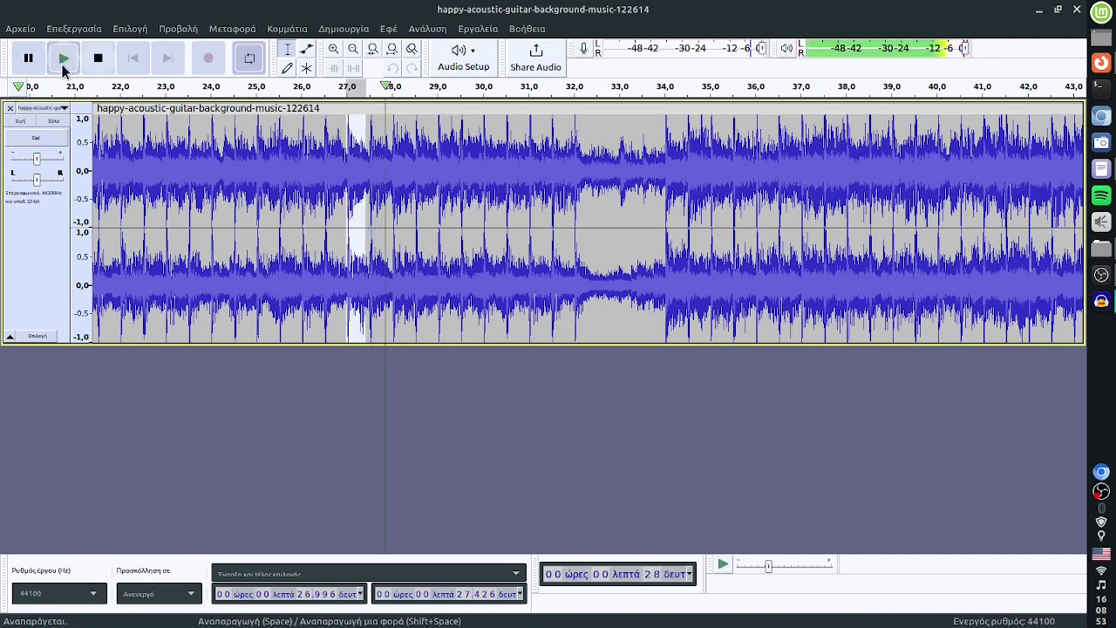
left_click(98, 59)
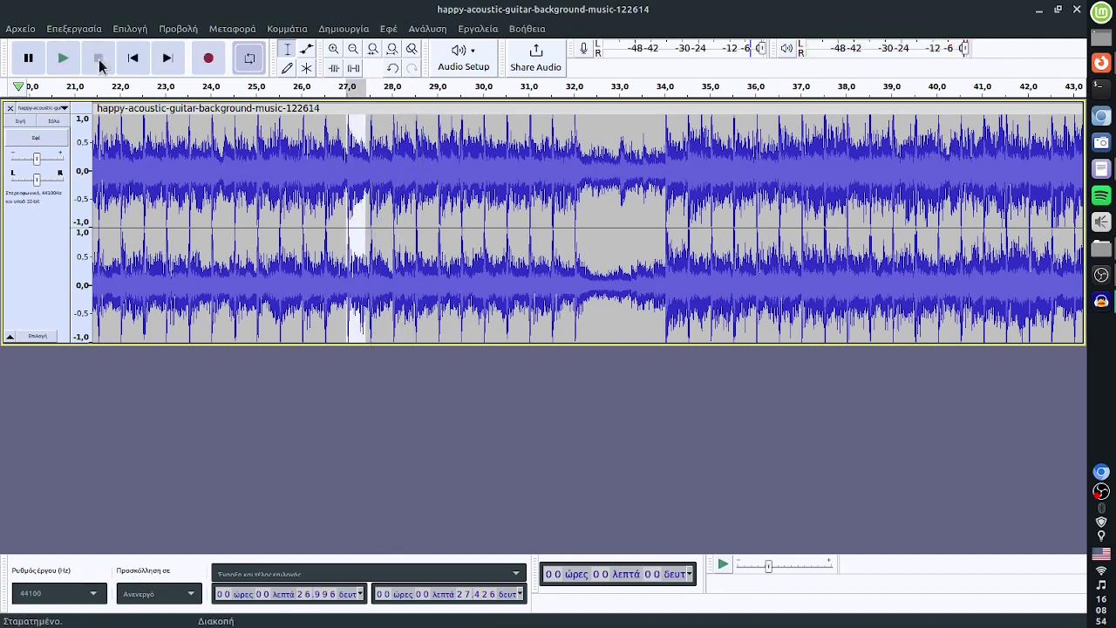
Turn off looping and play a selection from about 26.97 to 27.33 seconds of the guitar track
right_click(351, 142)
right_click(369, 94)
right_click(372, 92)
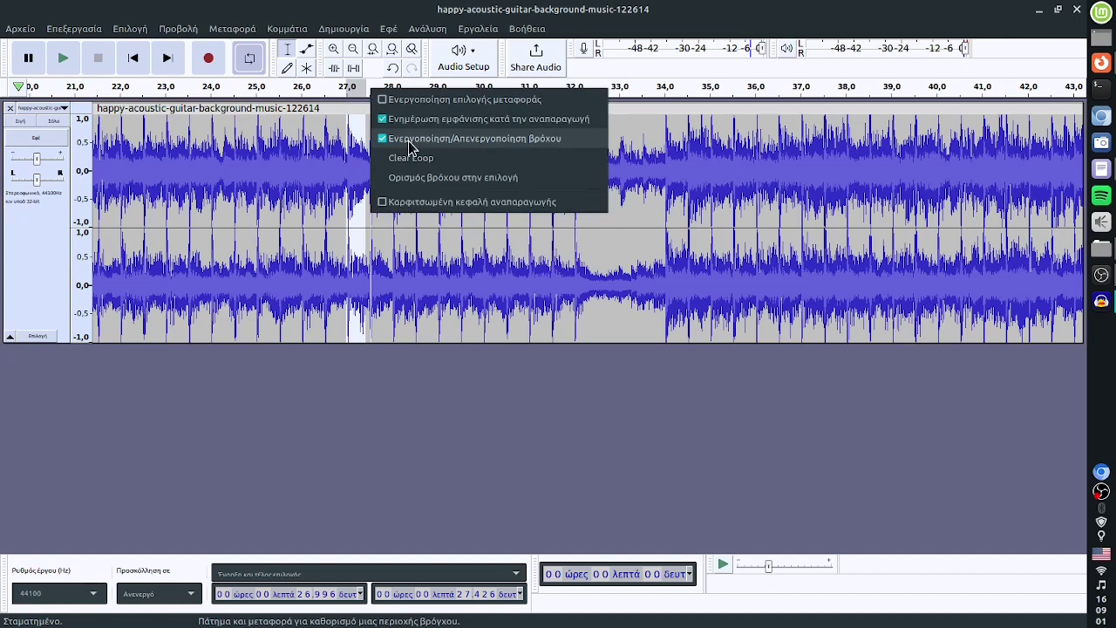
left_click(408, 142)
left_click_drag(346, 130, 362, 131)
left_click(66, 61)
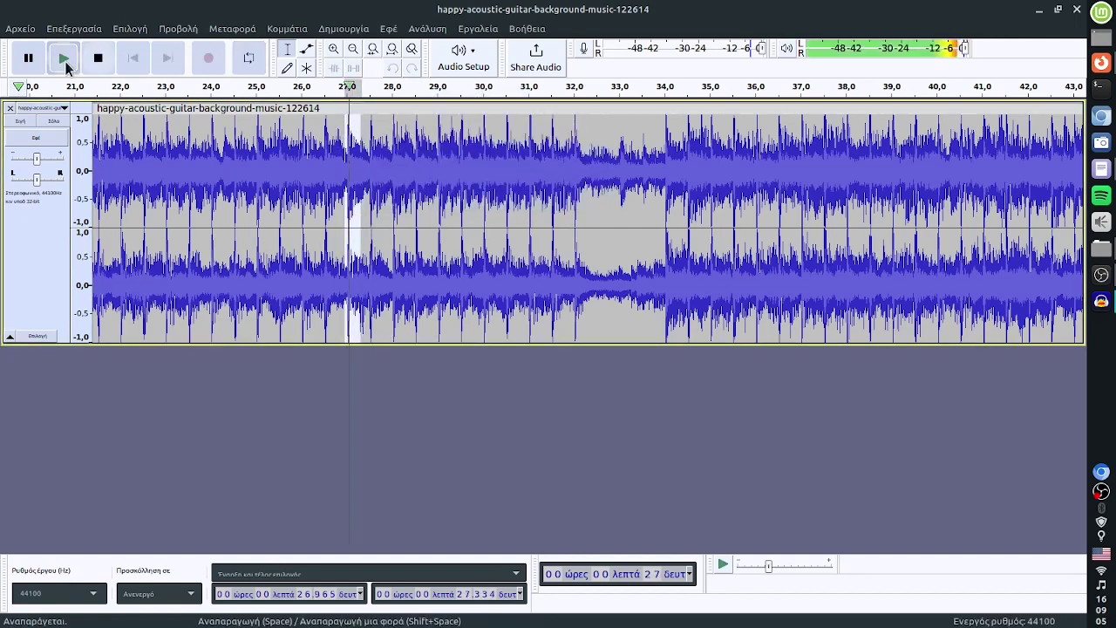
left_click(66, 62)
Select about 27.38 to 27.76 seconds of the guitar track, play from it with looping on, and stop
mouse_move(379, 164)
left_mouse_down()
mouse_move(397, 164)
mouse_move(364, 162)
left_mouse_up()
left_click(62, 63)
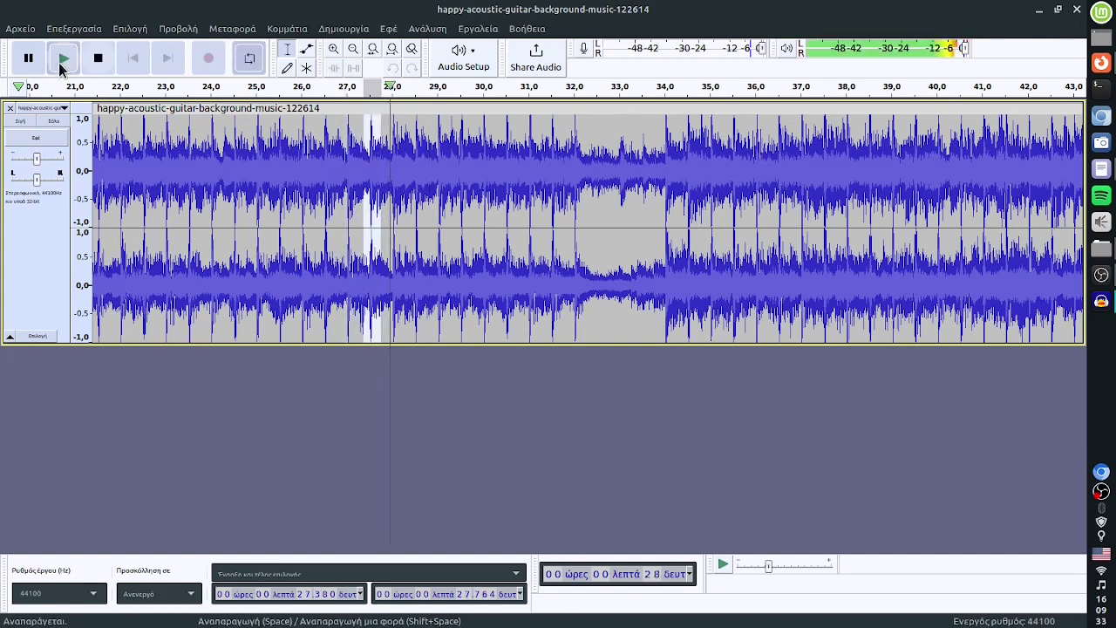
left_click(99, 60)
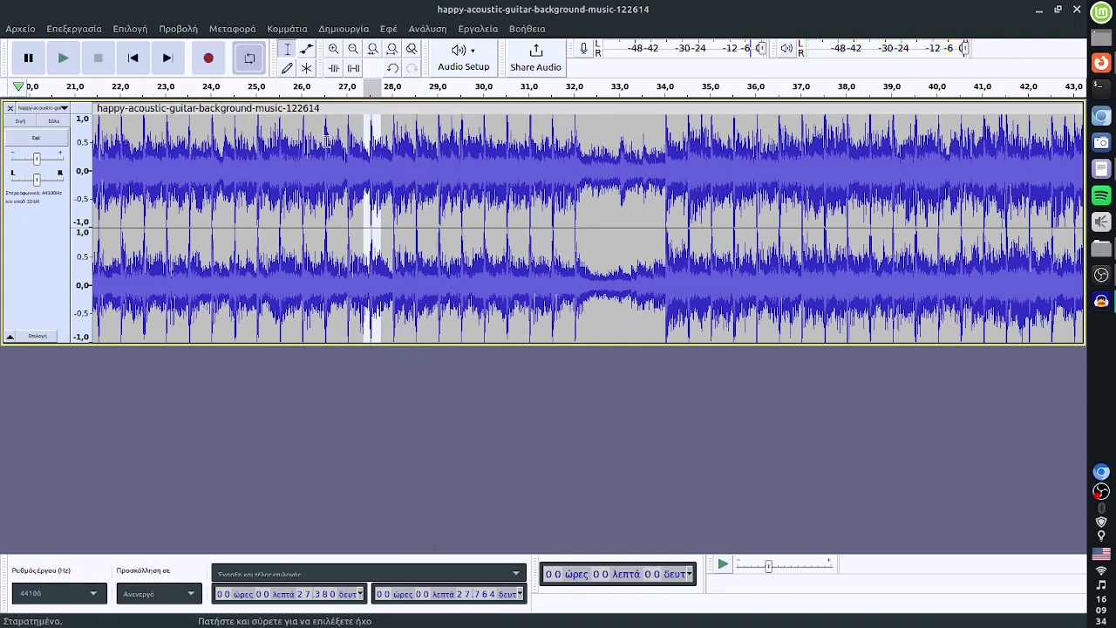
Disable looping for the timeline and play the already selected section once
right_click(371, 93)
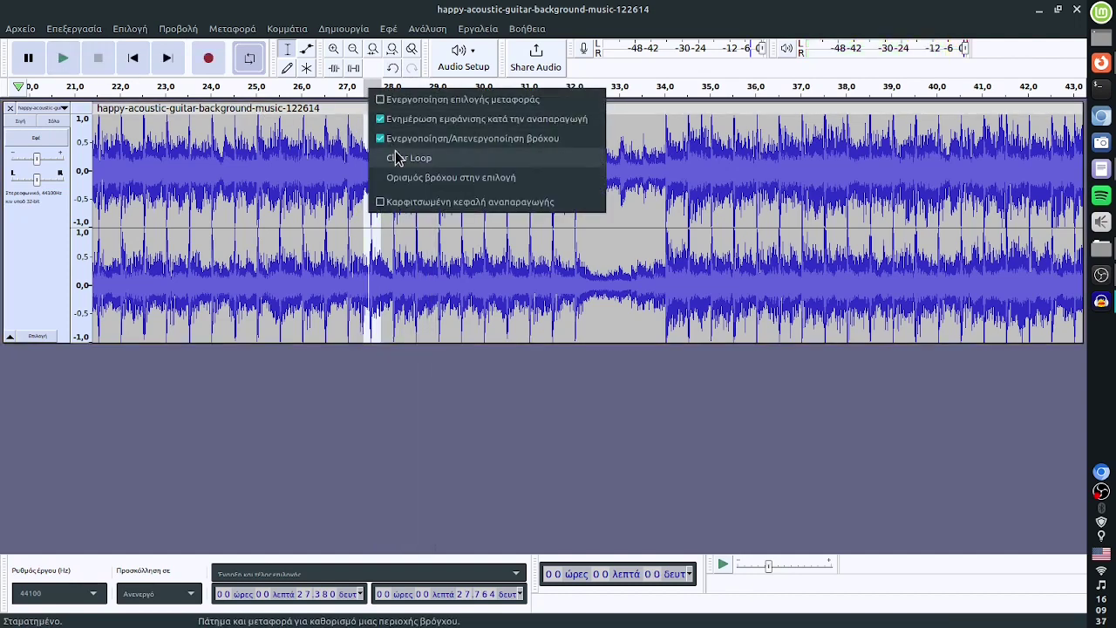
left_click(381, 140)
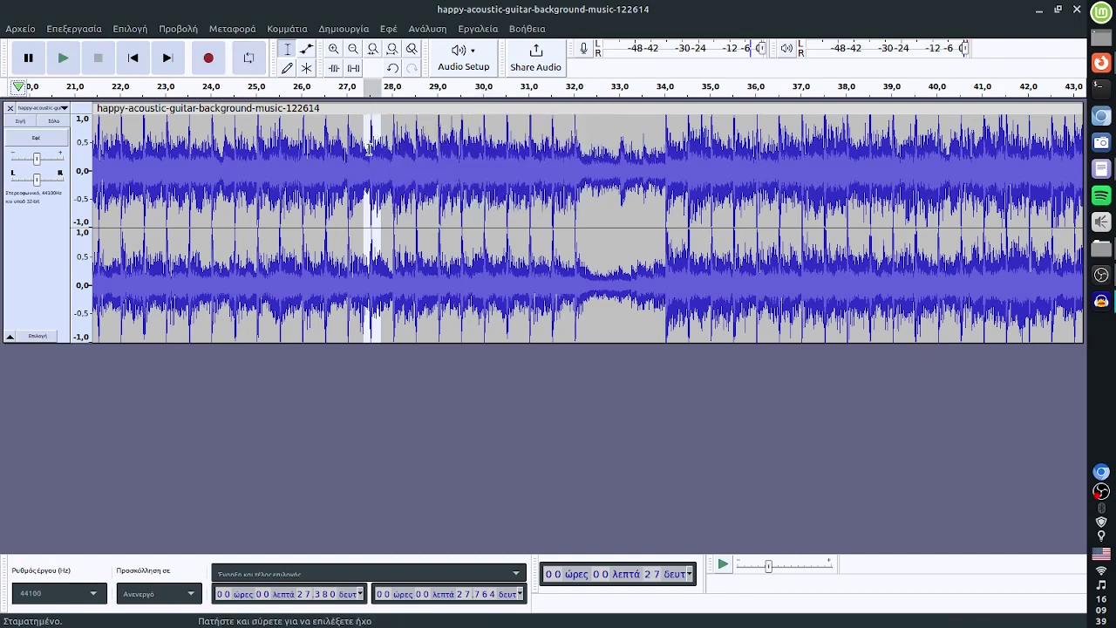
left_click(63, 59)
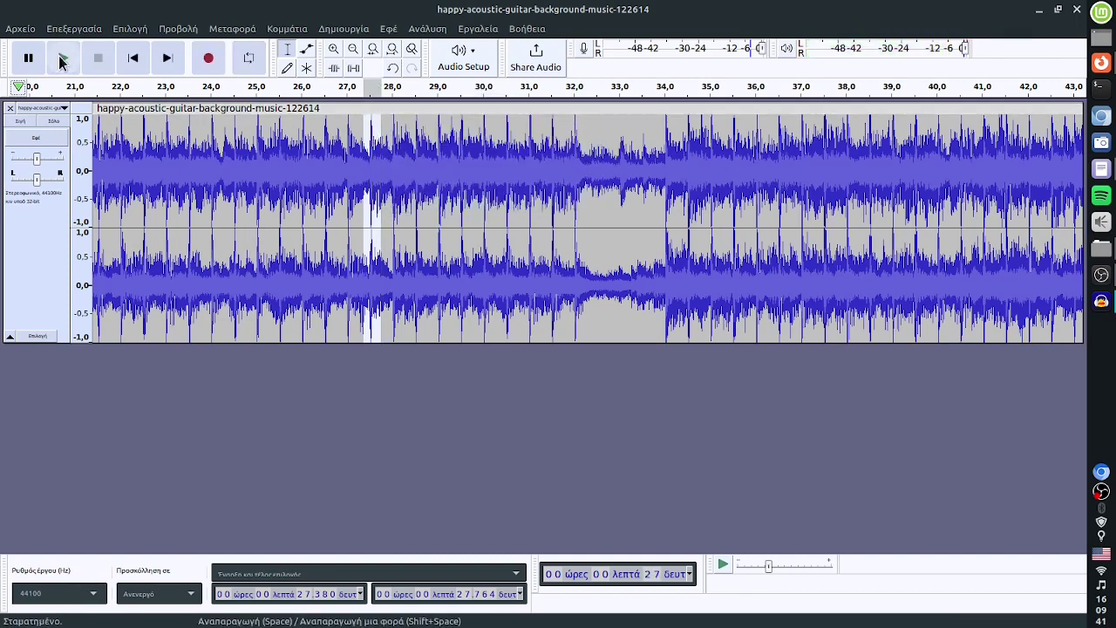
left_click(98, 66)
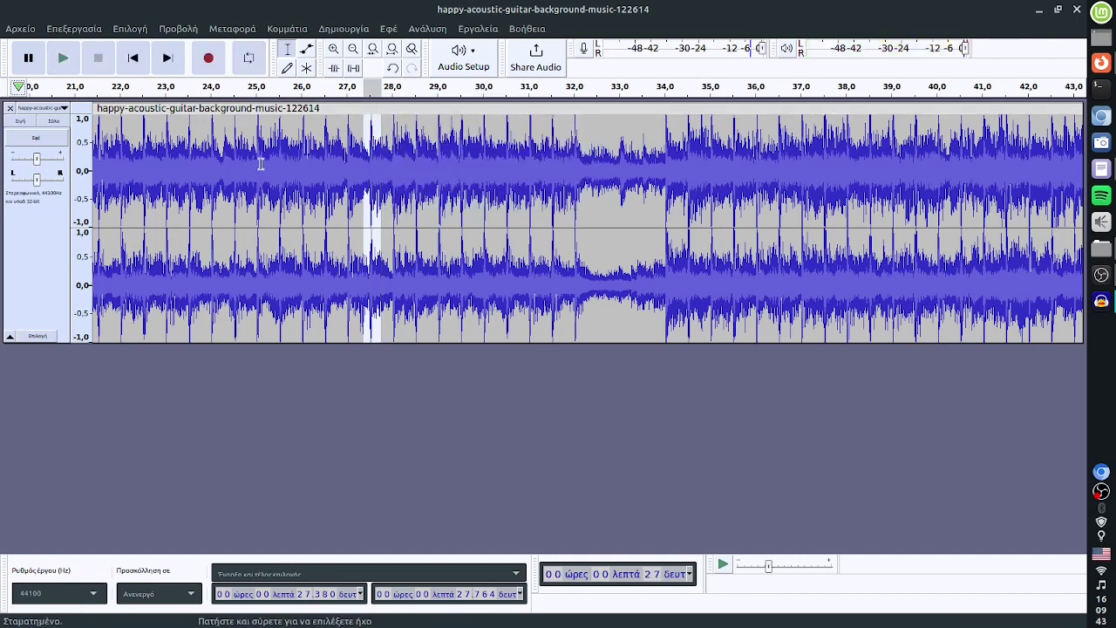
Apply the Reverb (Αντήχηση) effect with its current settings to about 27.55 to 28.26 seconds and play that section
left_click(382, 163)
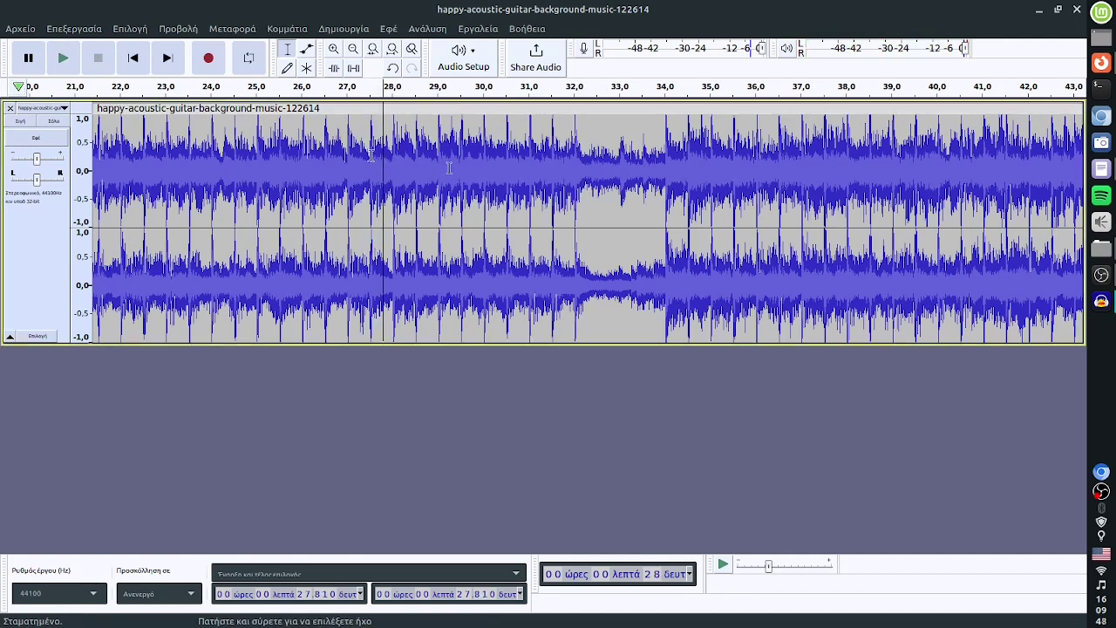
left_click_drag(371, 155, 404, 159)
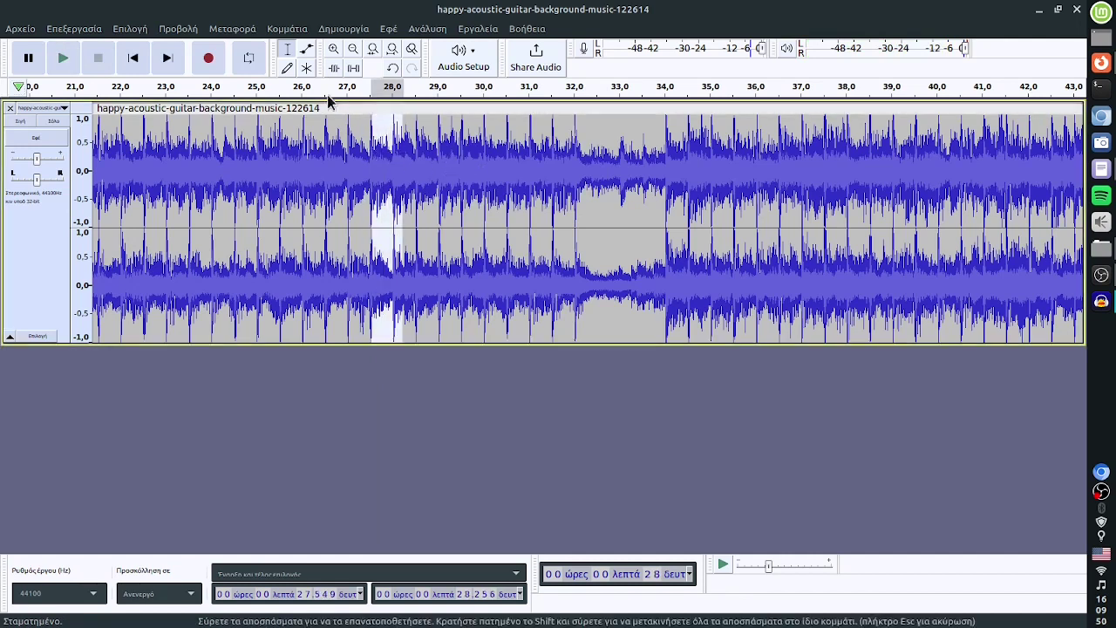
left_click(388, 27)
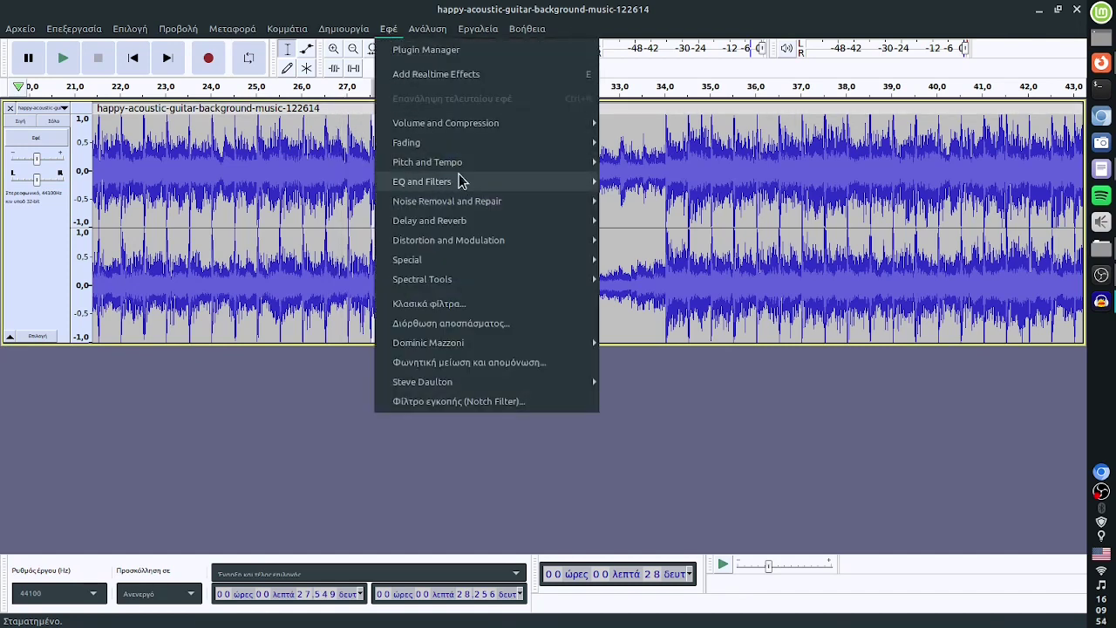
mouse_move(453, 222)
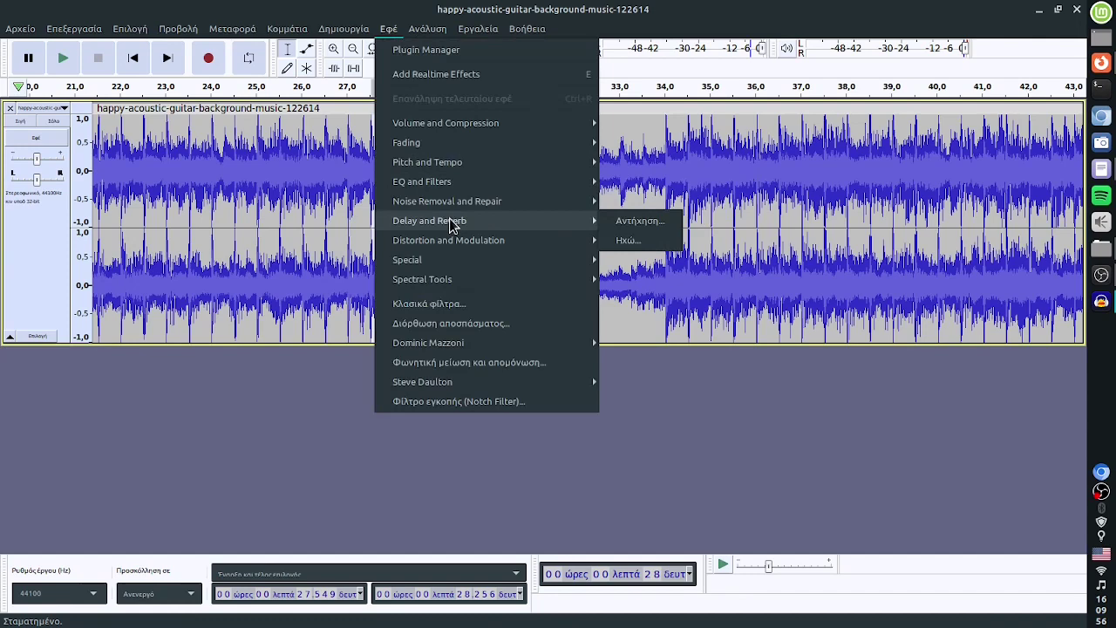
left_click(635, 221)
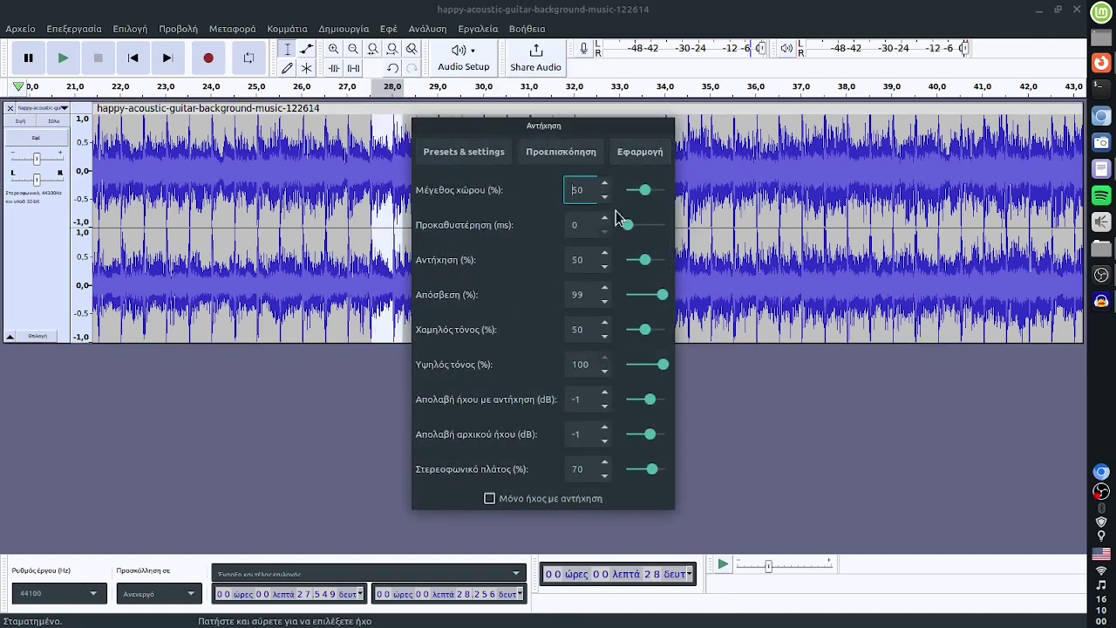
left_click(650, 155)
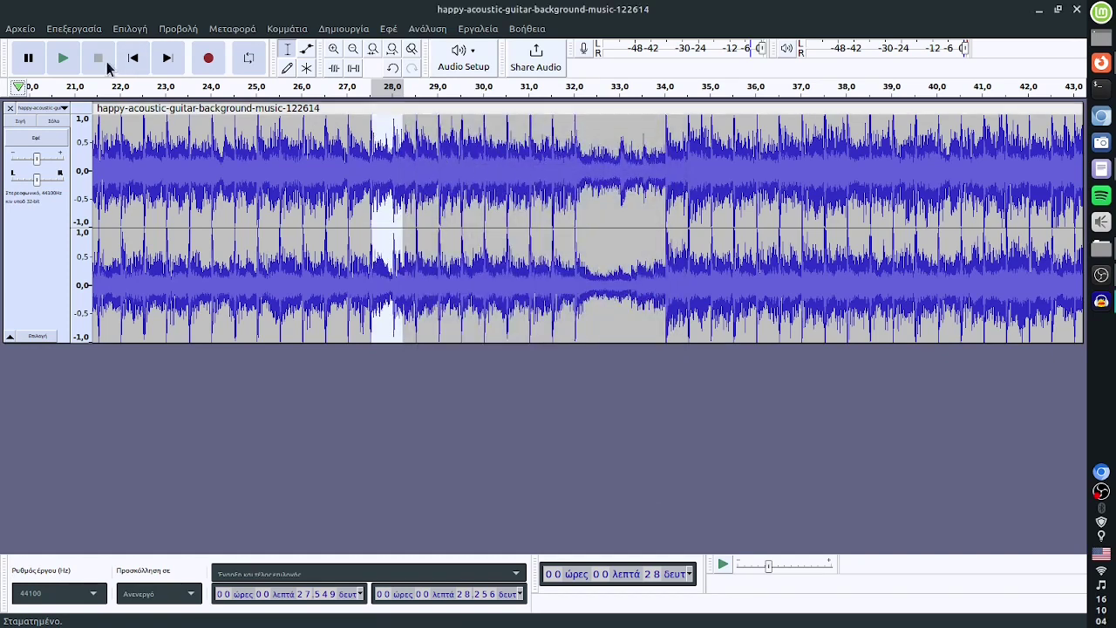
left_click(70, 61)
left_click(99, 61)
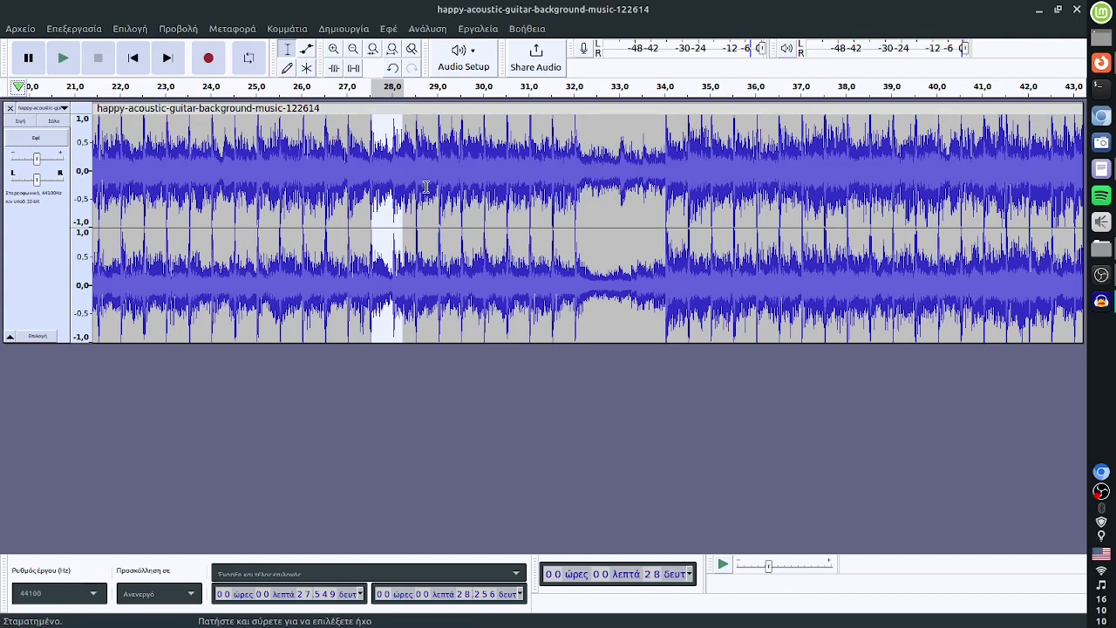
Examine the MP3 export options for the guitar track, cancel the export, and place the cursor at about 28.9 seconds
left_click(16, 32)
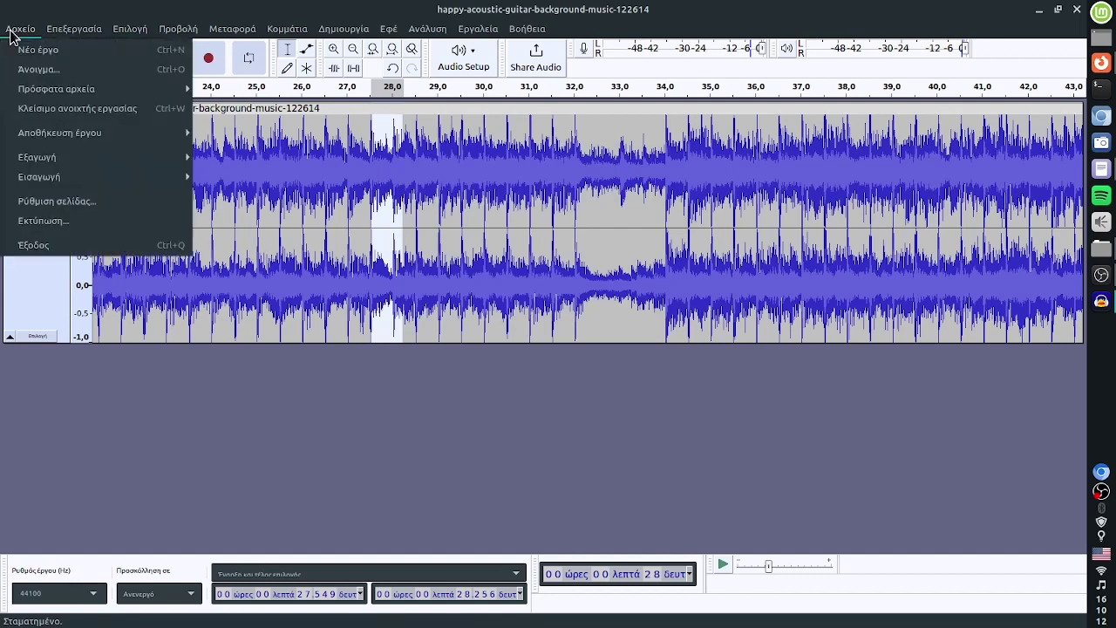
mouse_move(61, 160)
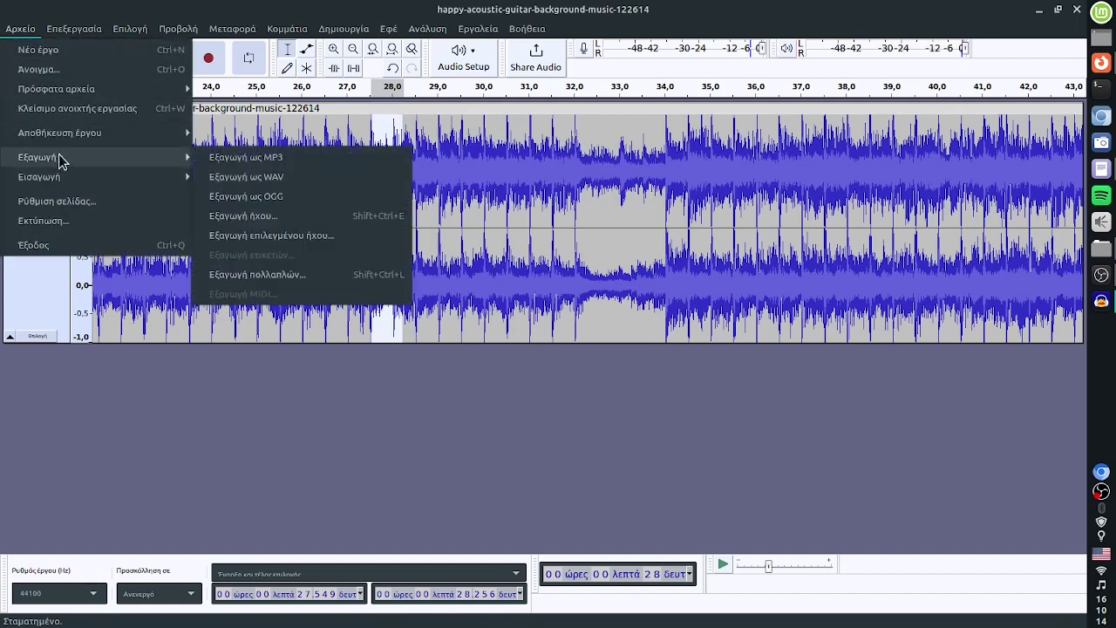
left_click(273, 160)
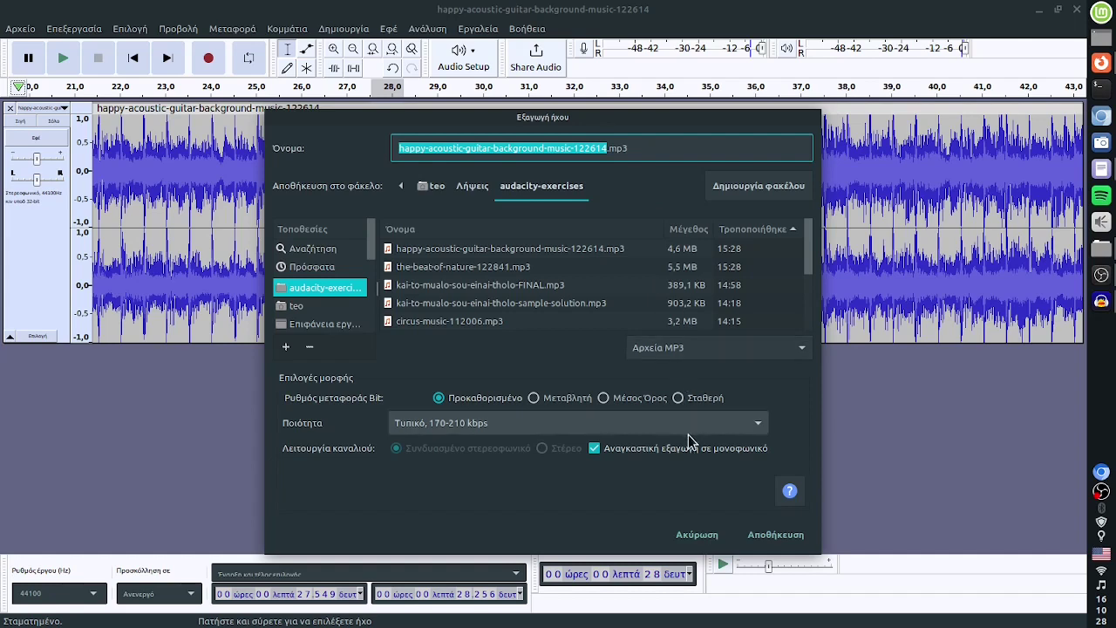
left_click(698, 534)
left_click(431, 168)
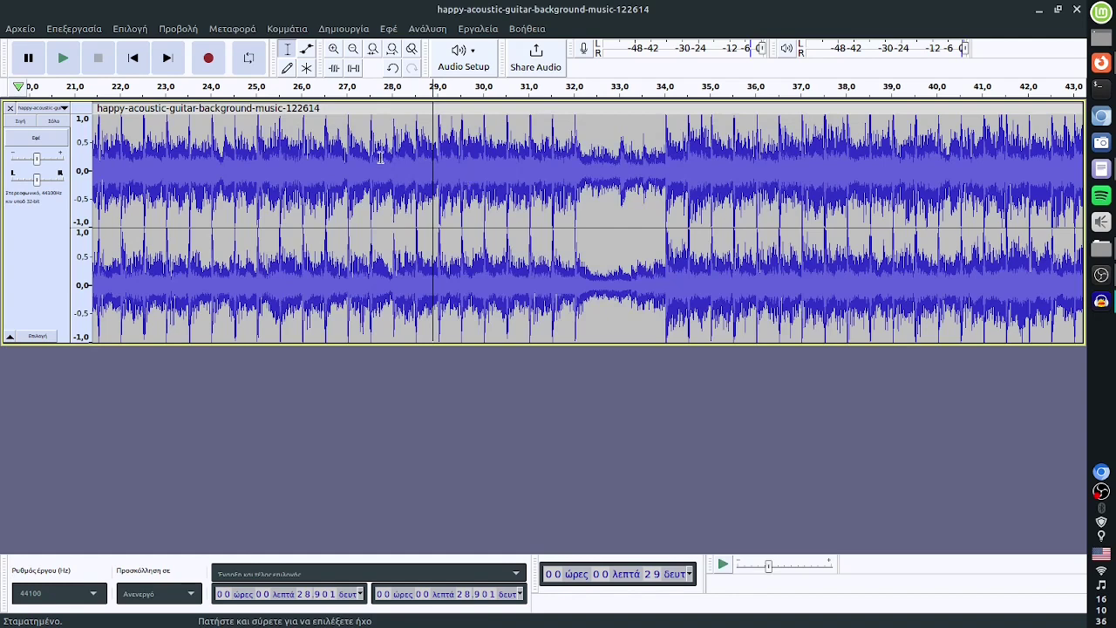
Look over the available ways to save the project or make a backup copy of it
left_click(29, 29)
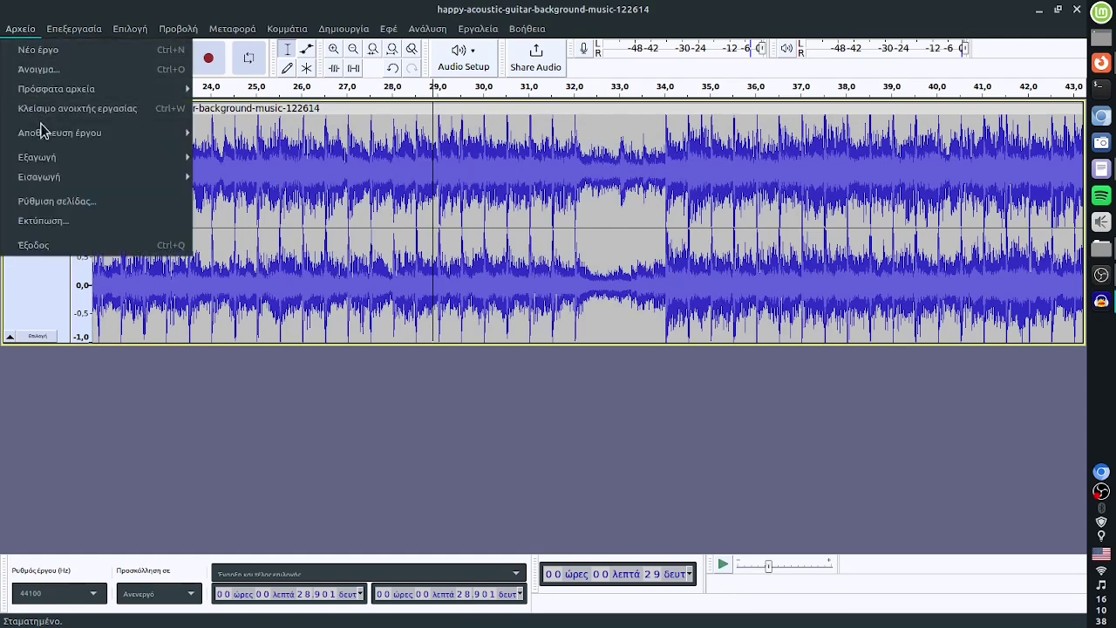
mouse_move(71, 137)
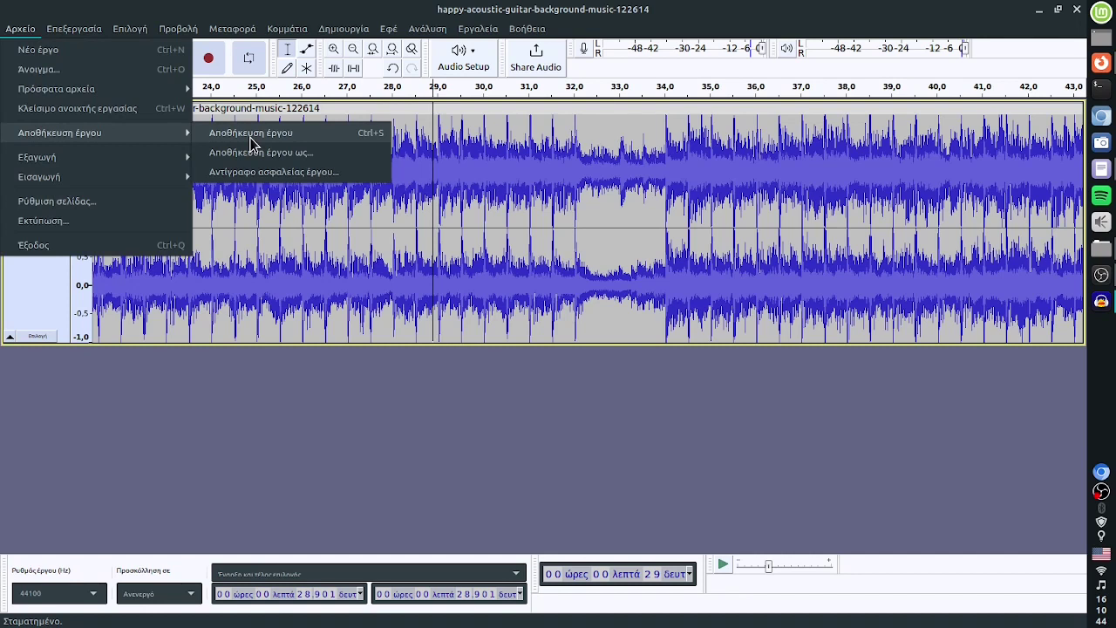
left_click(600, 229)
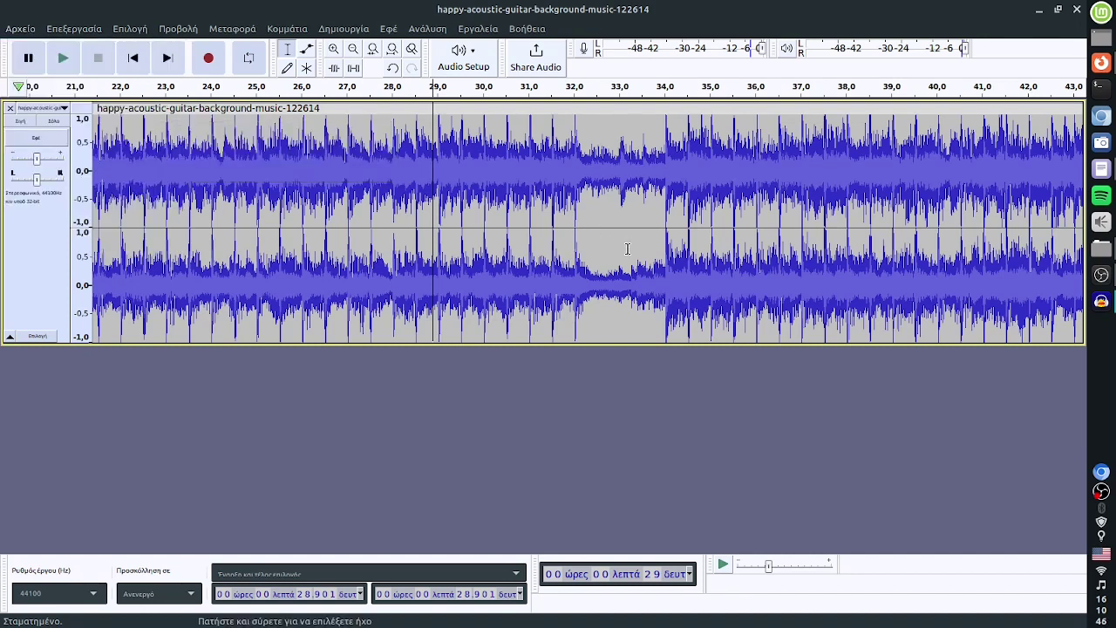
Zoom in and back out around 29.55 seconds on the guitar track and fit the whole project to the window width
left_click(462, 166)
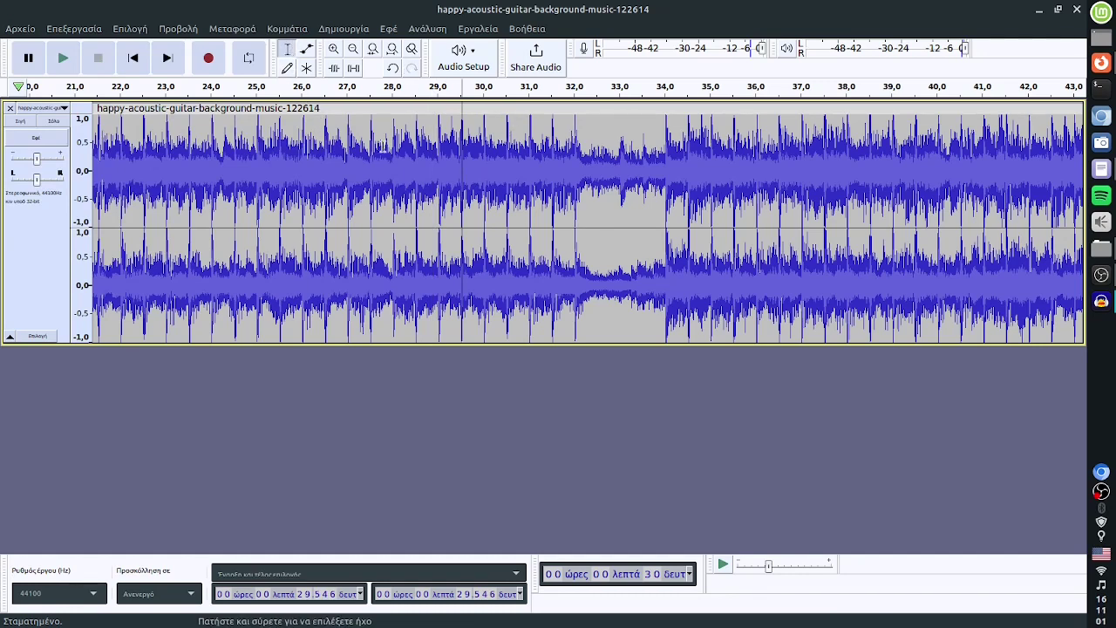
left_click(334, 49)
left_click(333, 50)
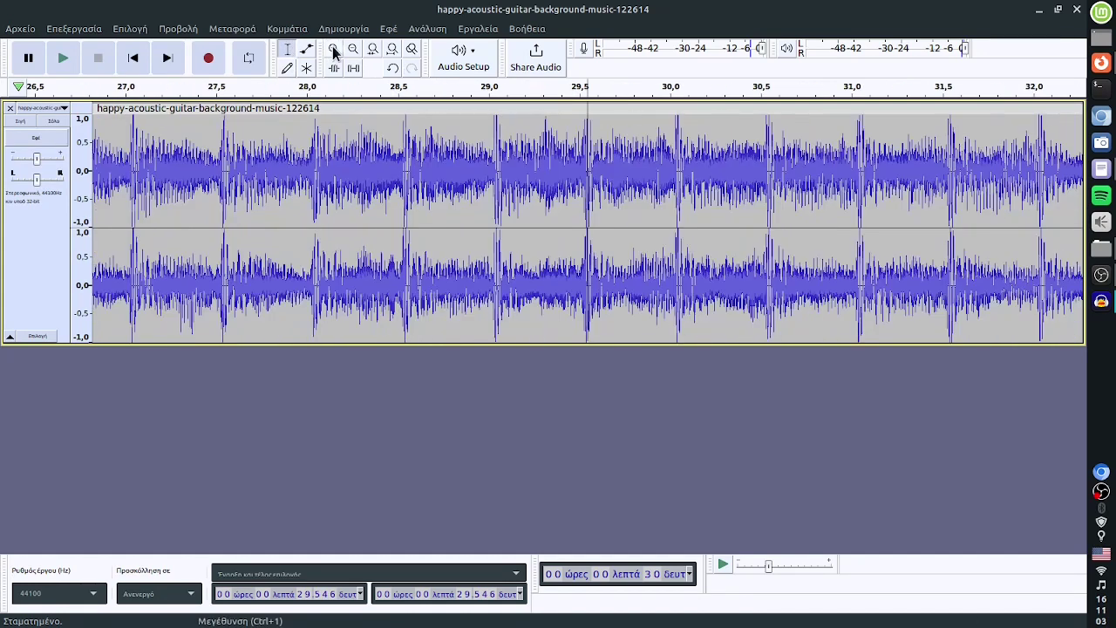
left_click(333, 50)
left_click(353, 49)
left_click(353, 49)
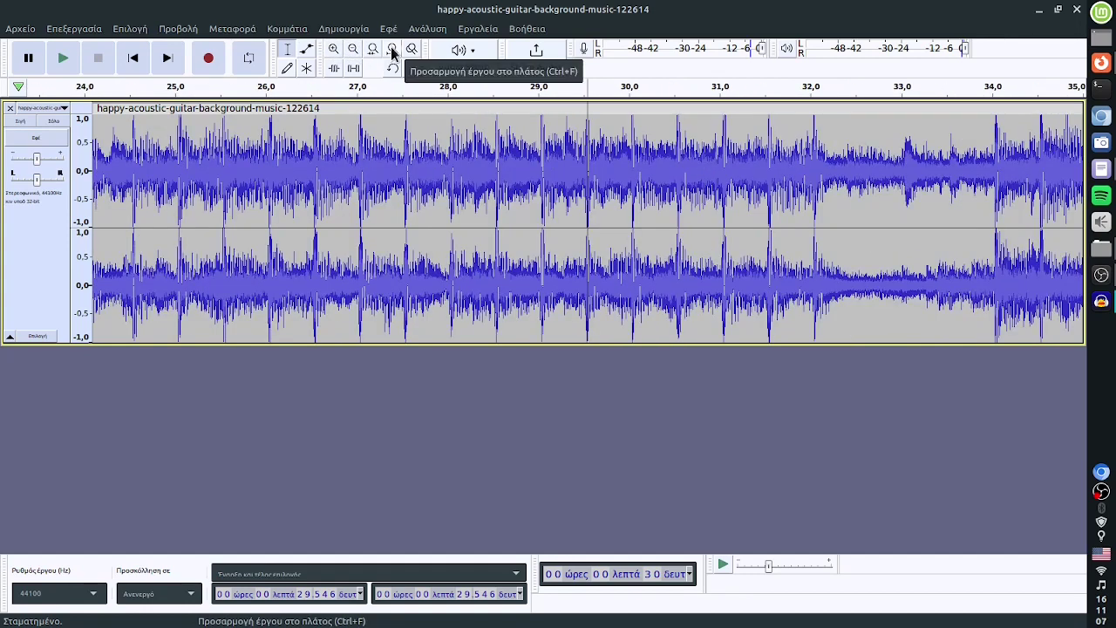
left_click(391, 50)
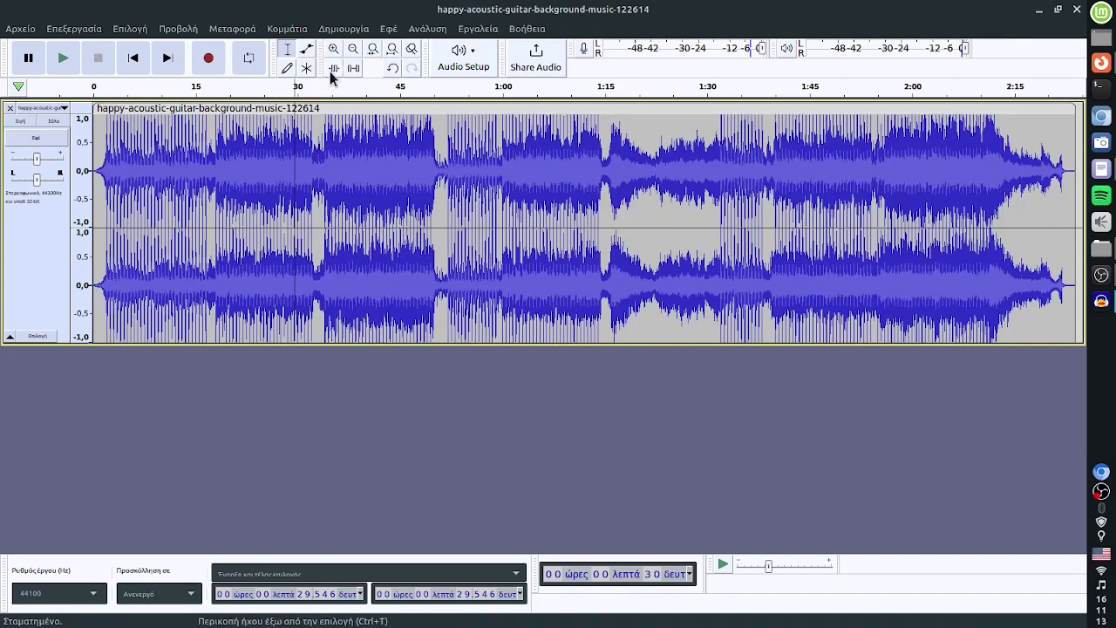
Trim the audio outside a selection from about 18.9 seconds to 1 minute 48 seconds and undo the trim
left_click_drag(223, 142, 830, 162)
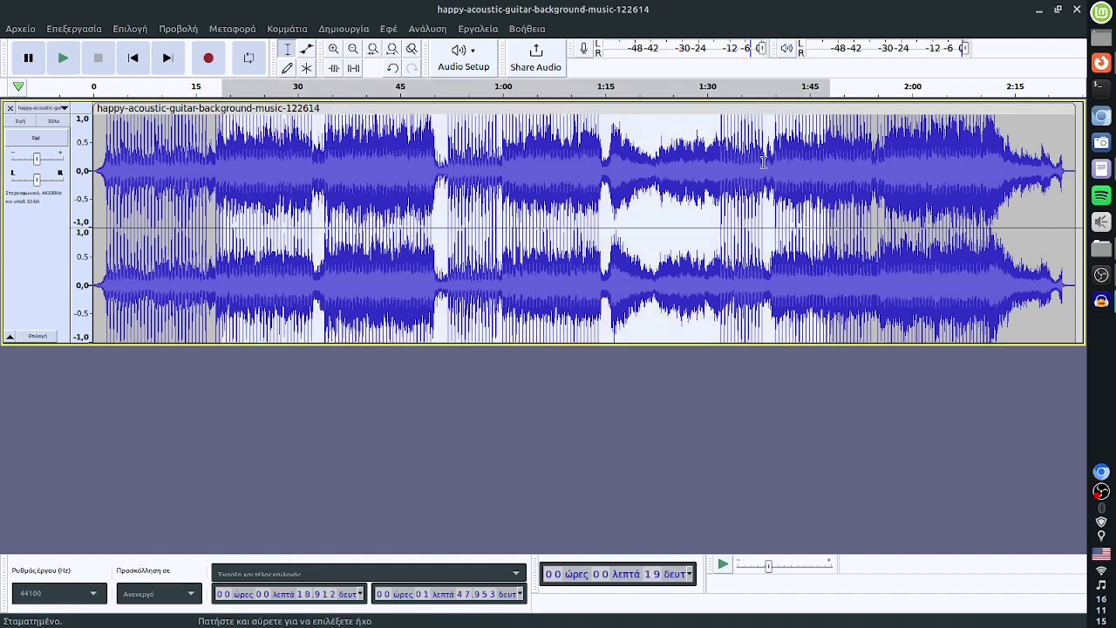
left_click(330, 74)
left_click(88, 29)
left_click(82, 47)
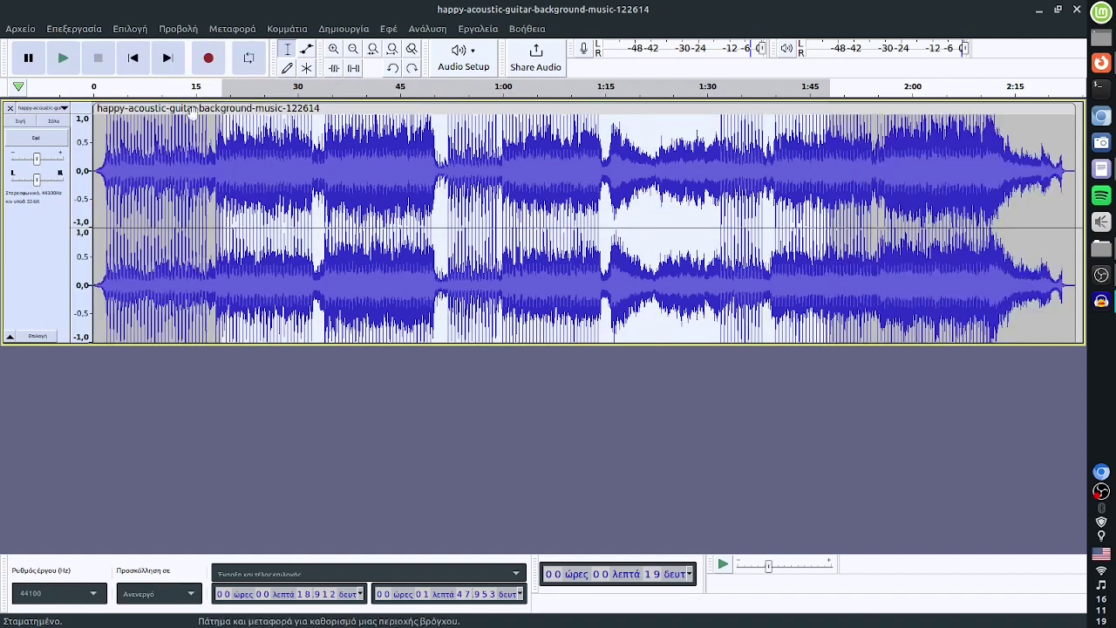
Silence about 20.96 to 29.54 seconds of the guitar track and undo the silencing
left_click_drag(237, 200, 296, 201)
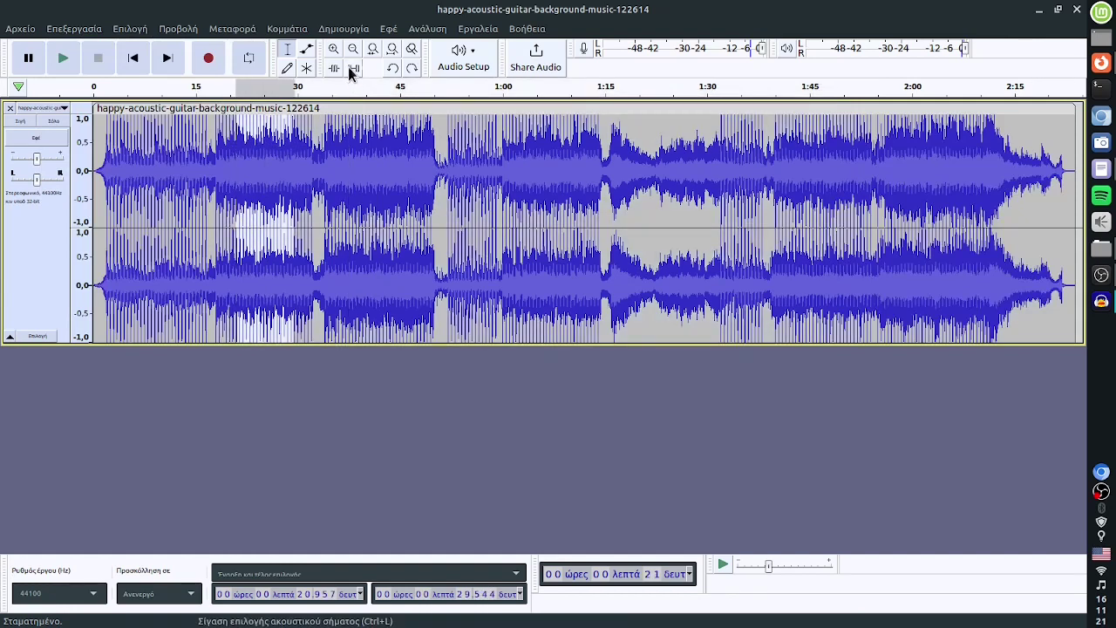
left_click(353, 70)
left_click(63, 28)
left_click(68, 48)
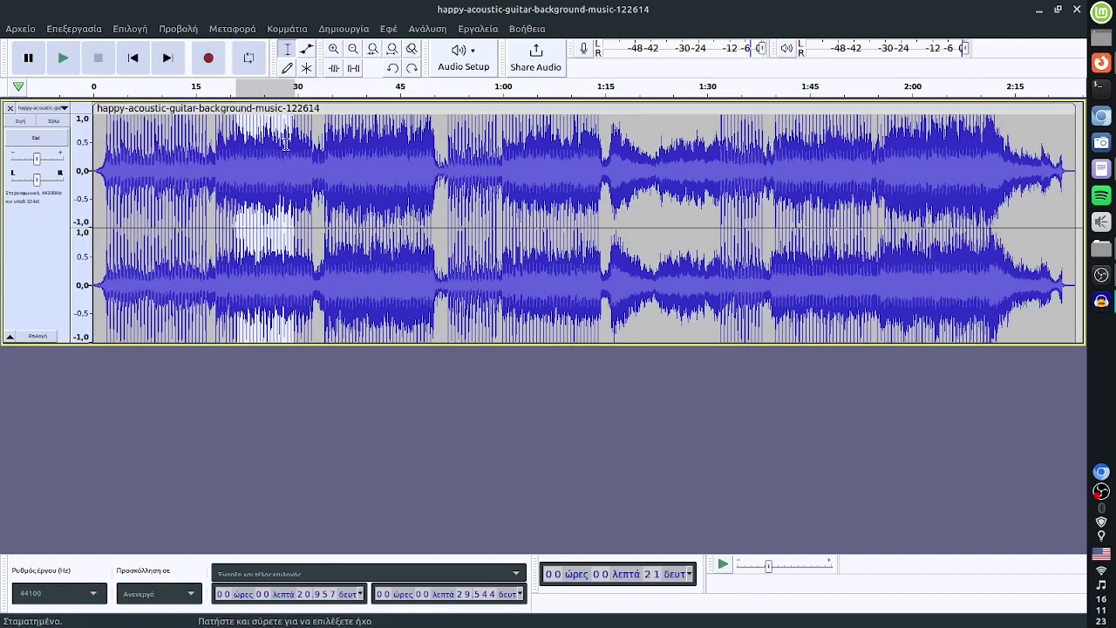
Select about 36.29 to 41.81 seconds of the guitar track and examine the cut, copy, paste and other editing commands available
left_click_drag(342, 160, 379, 161)
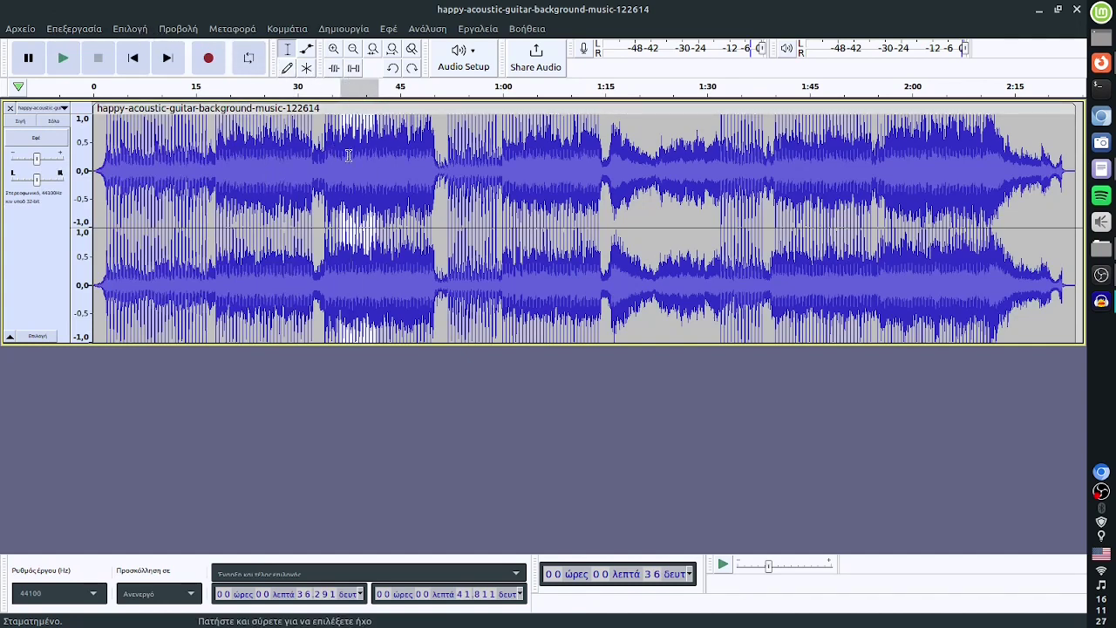
right_click(355, 137)
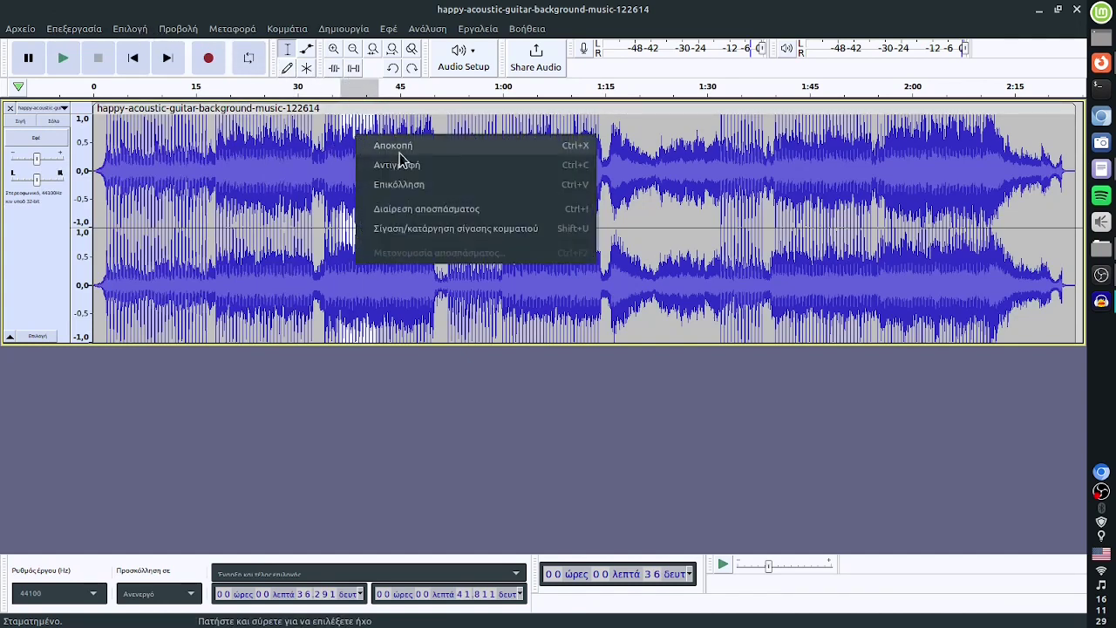
left_click(74, 29)
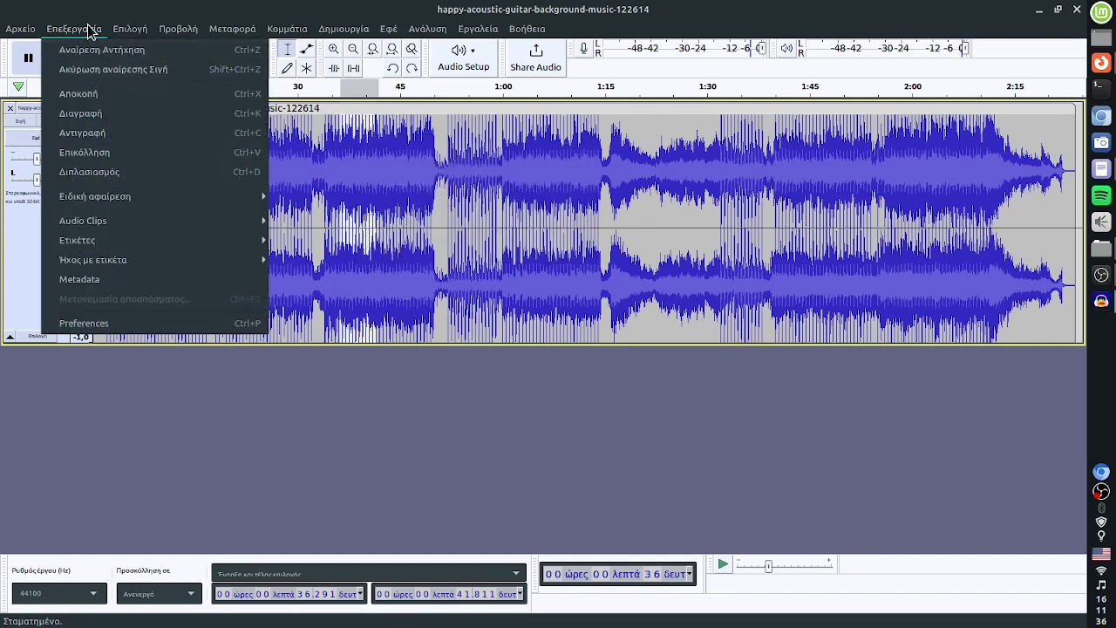
left_click(178, 29)
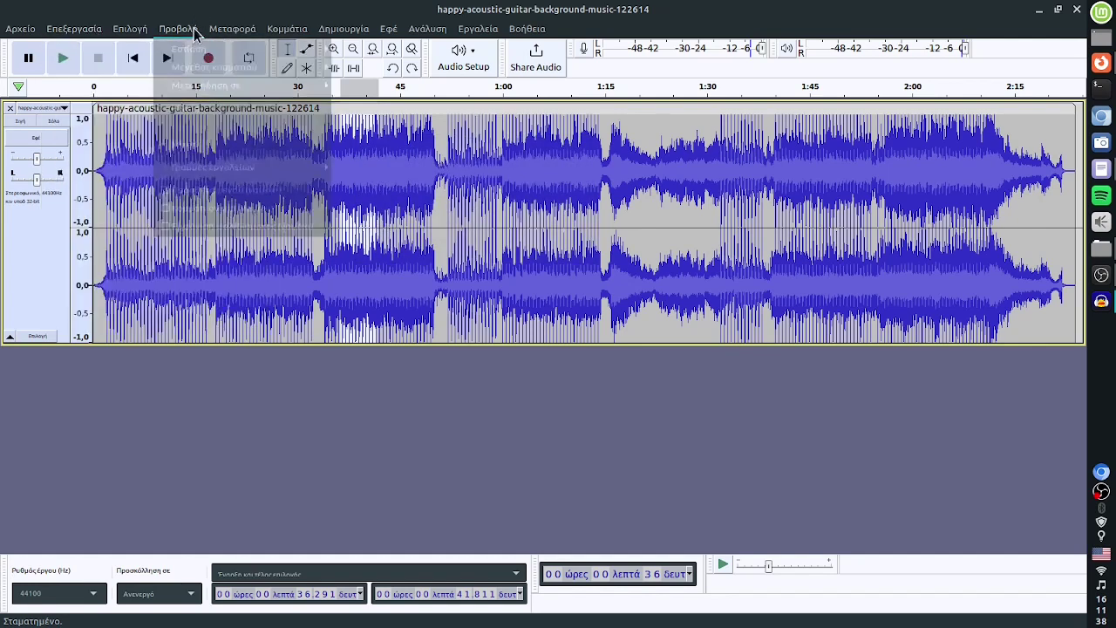
left_click(199, 14)
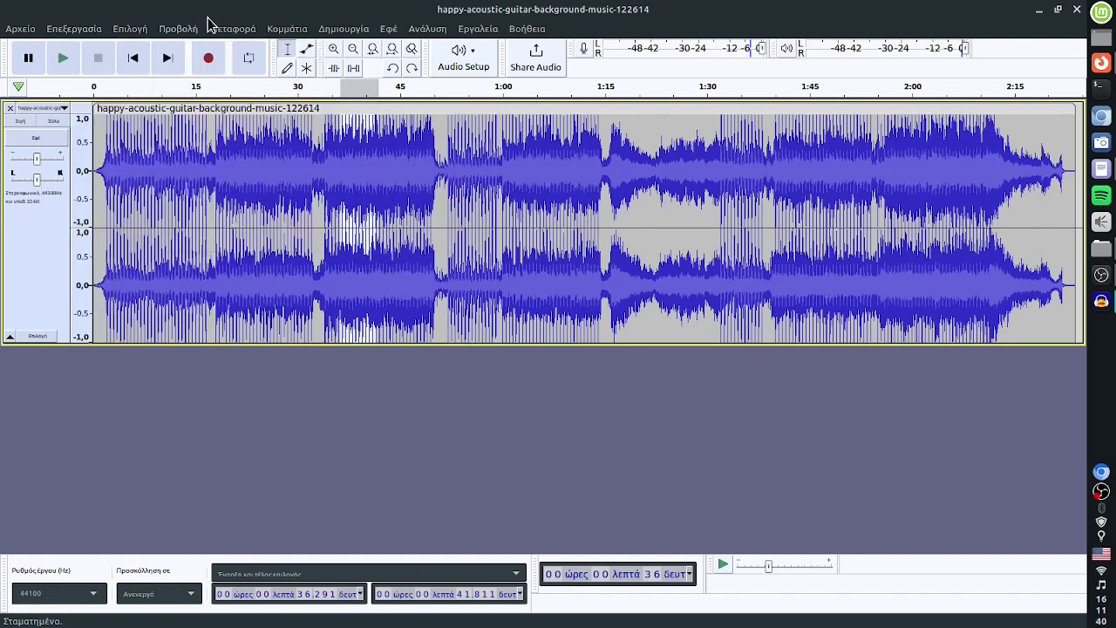